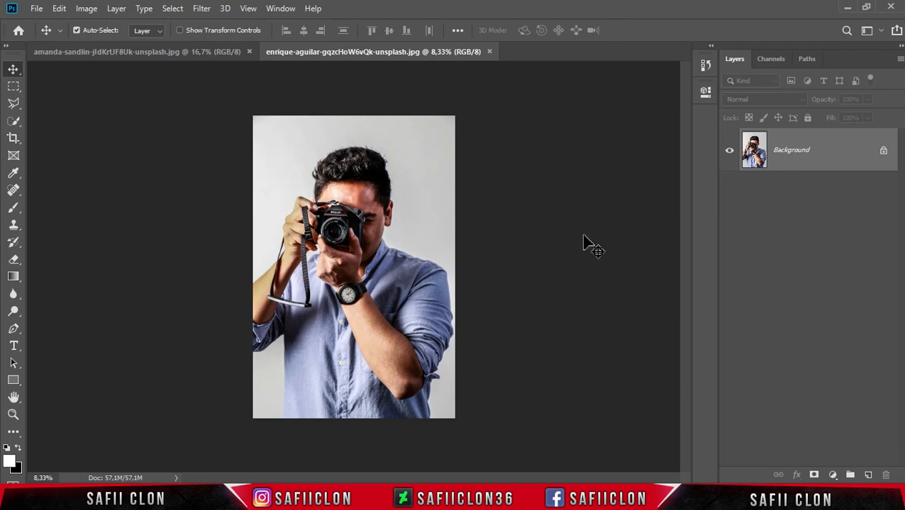
# Copy the road photo into the portrait document as a new layer and lower the layer's opacity to 52%
pyautogui.click(139, 57)
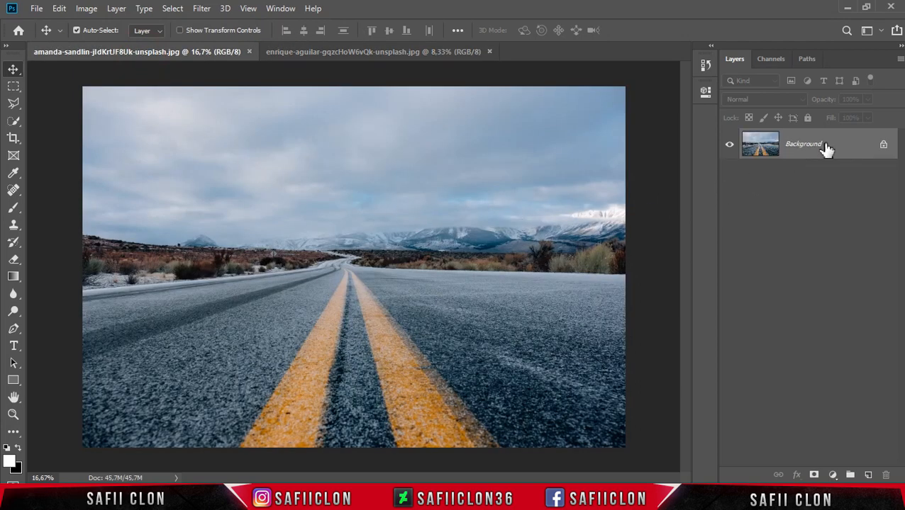
pyautogui.moveTo(832, 149); pyautogui.dragTo(369, 259)
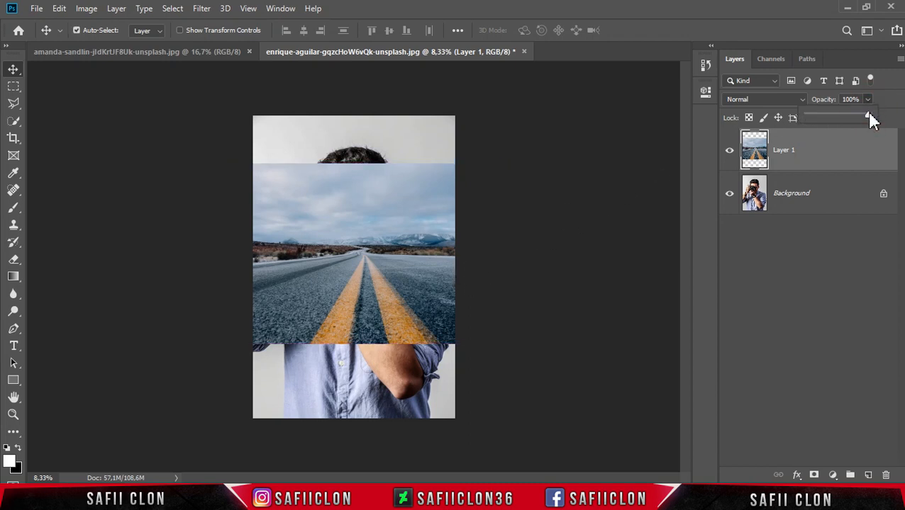
pyautogui.moveTo(843, 113); pyautogui.dragTo(840, 115)
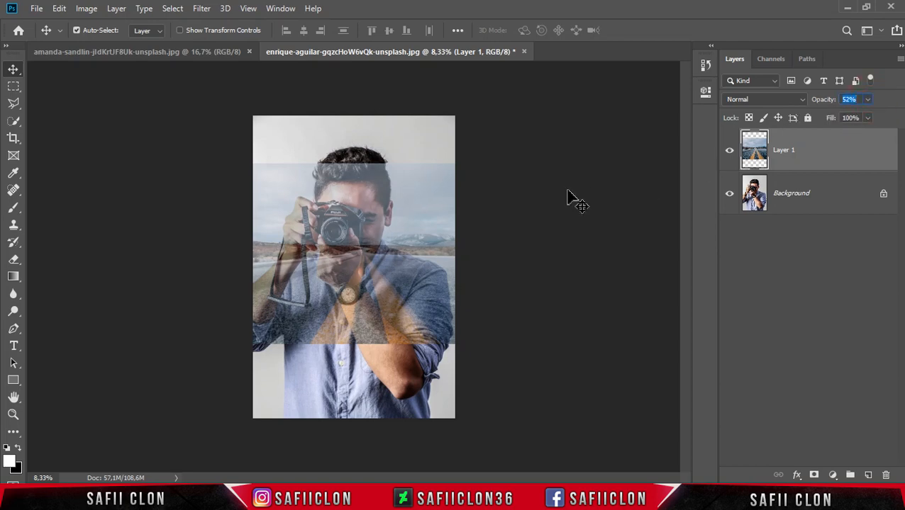
# Move the road layer up and scale it to about 105% so its horizon lies across the camera lens
pyautogui.hotkey('ctrl', '+')
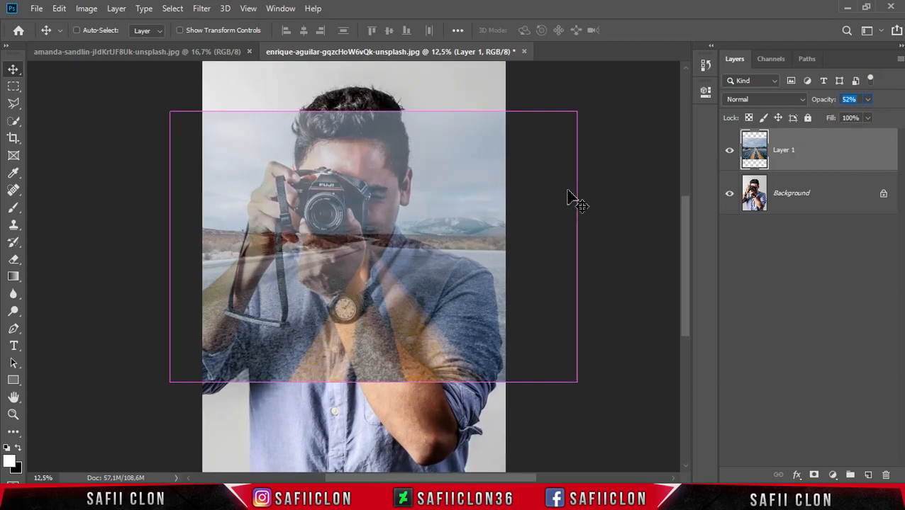
pyautogui.hotkey('ctrl', 't')
pyautogui.moveTo(414, 297); pyautogui.dragTo(375, 271)
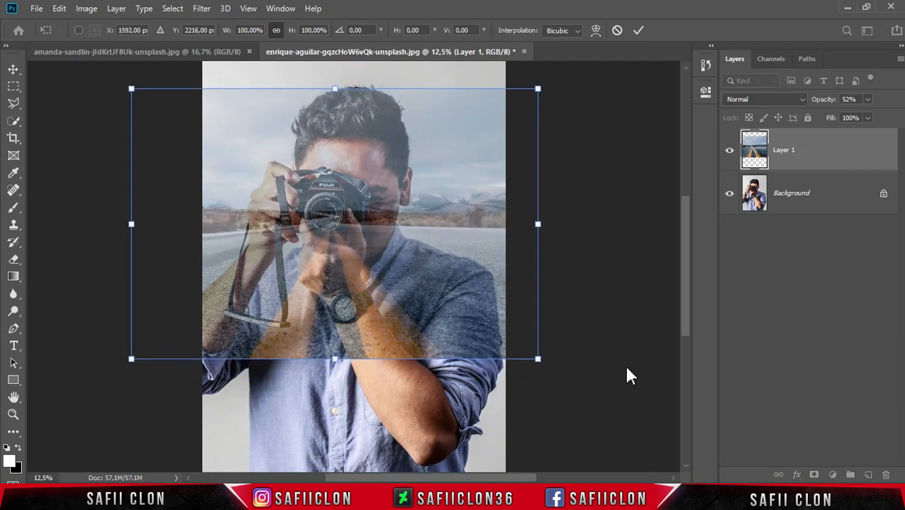
pyautogui.moveTo(537, 359); pyautogui.dragTo(545, 364)
pyautogui.moveTo(454, 312)
pyautogui.mouseDown()
pyautogui.moveTo(460, 323)
pyautogui.moveTo(460, 315)
pyautogui.mouseUp()
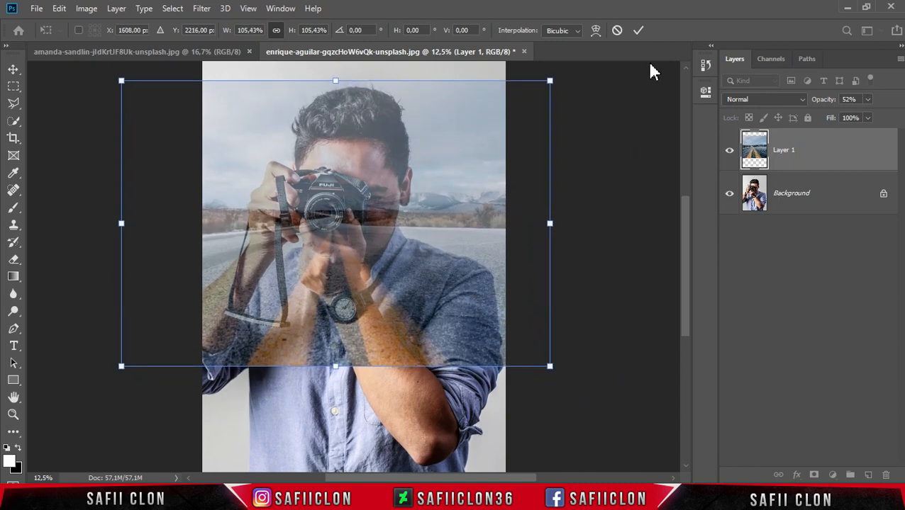
pyautogui.click(638, 32)
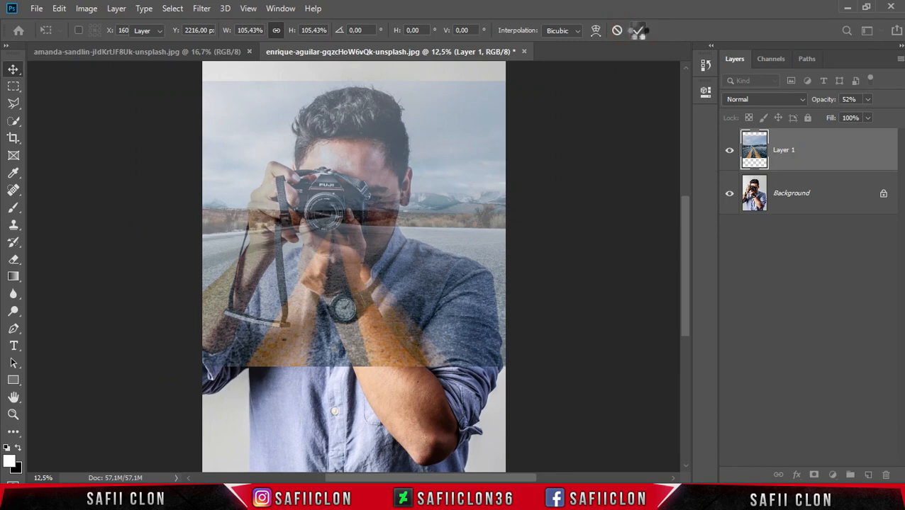
# Restore the road layer's opacity to 100%
pyautogui.click(867, 99)
pyautogui.moveTo(867, 113); pyautogui.dragTo(899, 116)
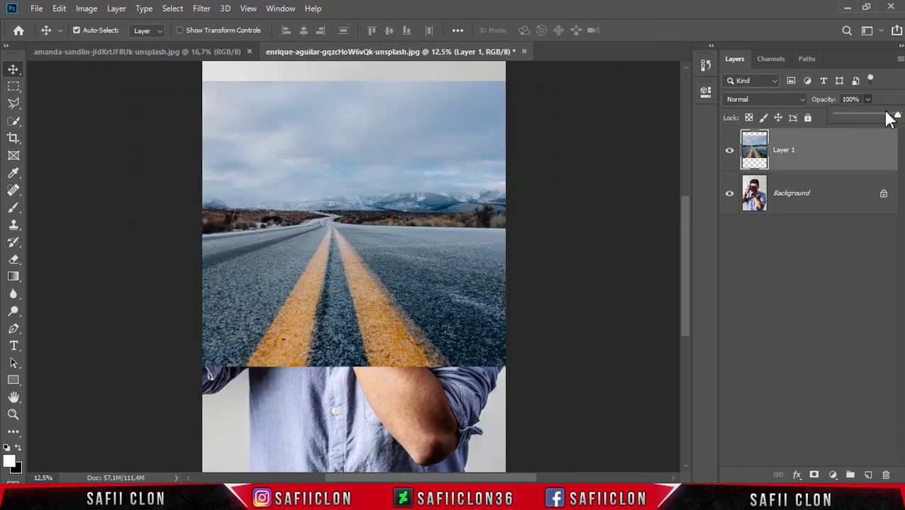
pyautogui.click(871, 103)
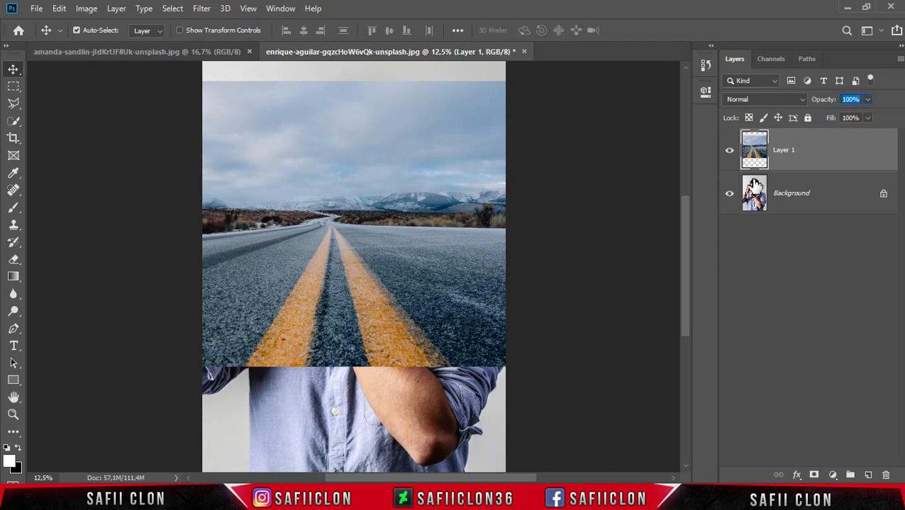
# Crop the canvas to the height of the road photo, leaving a thin strip above its sky
pyautogui.hotkey('ctrl', '-')
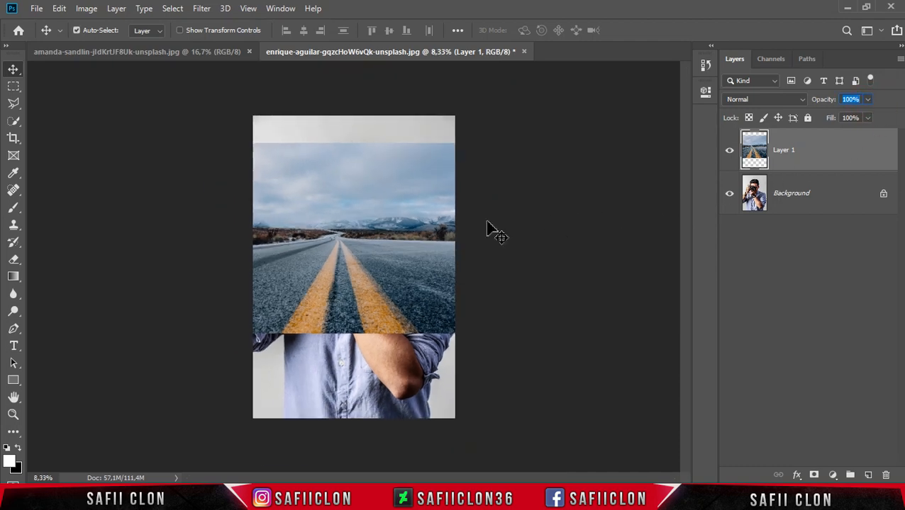
pyautogui.click(16, 148)
pyautogui.click(60, 141)
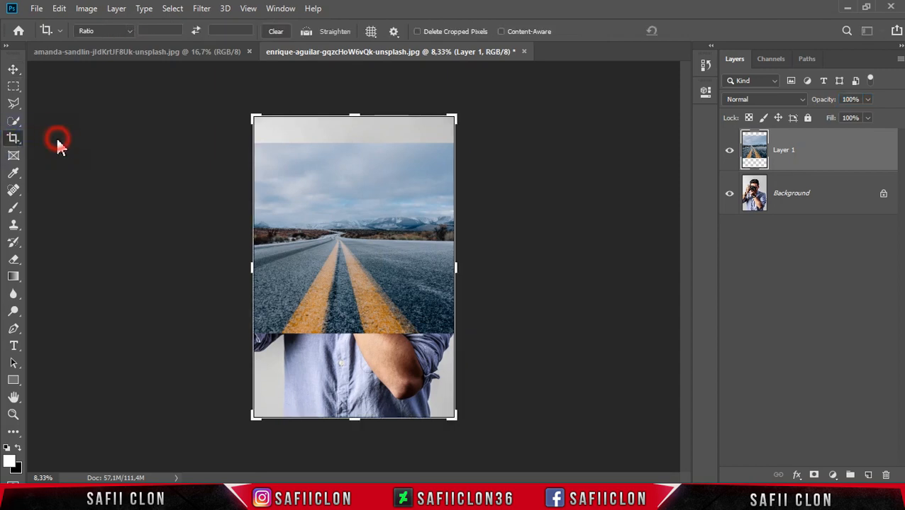
pyautogui.moveTo(350, 421); pyautogui.dragTo(350, 362)
pyautogui.moveTo(354, 146); pyautogui.dragTo(357, 173)
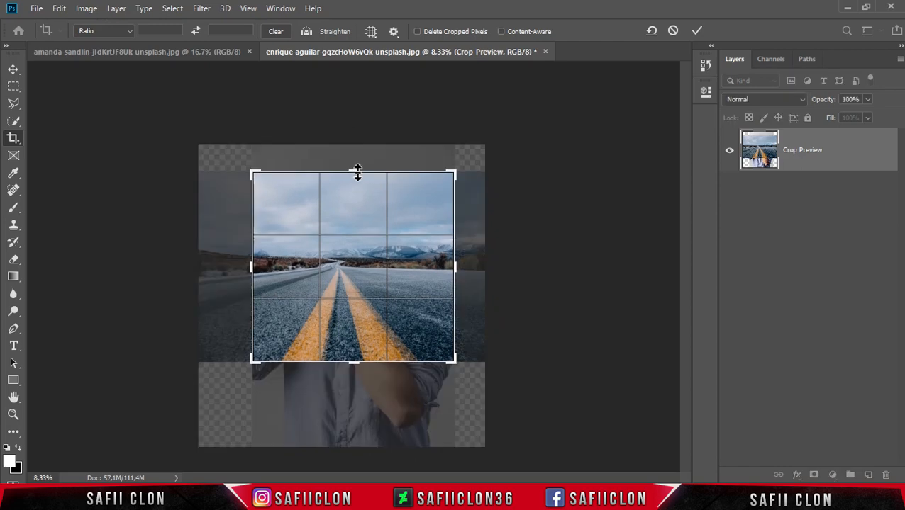
pyautogui.hotkey('ctrl', '+')
pyautogui.moveTo(358, 460); pyautogui.dragTo(364, 457)
pyautogui.scroll(3, 383, 256)
pyautogui.moveTo(353, 139); pyautogui.dragTo(354, 134)
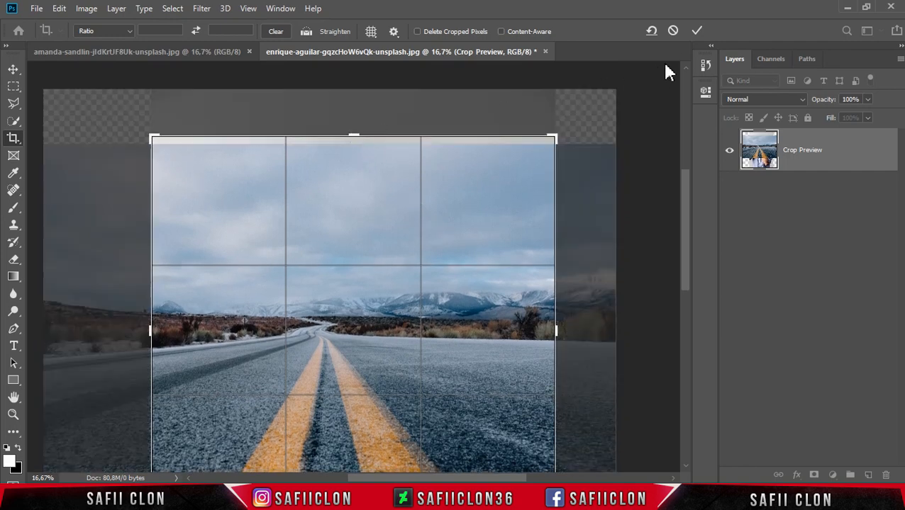
pyautogui.click(697, 31)
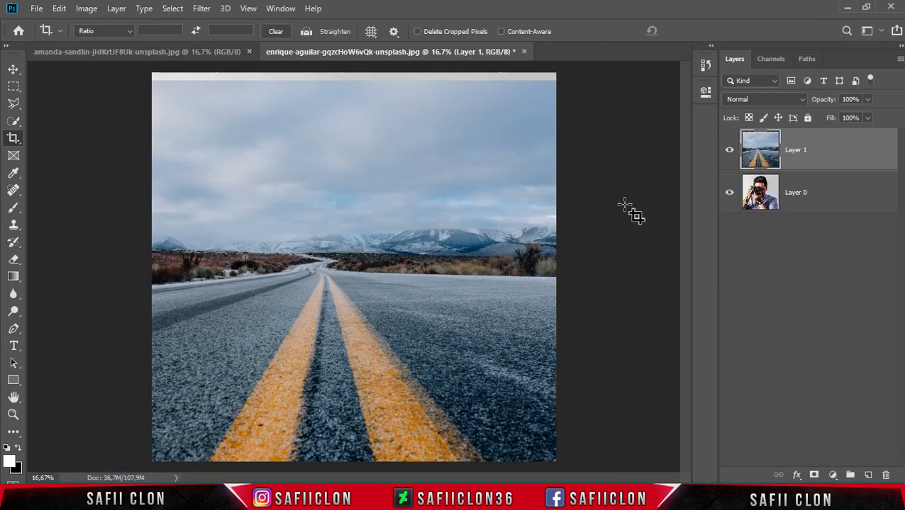
# Add a white layer mask to the road layer and make the mask active for painting
pyautogui.click(14, 70)
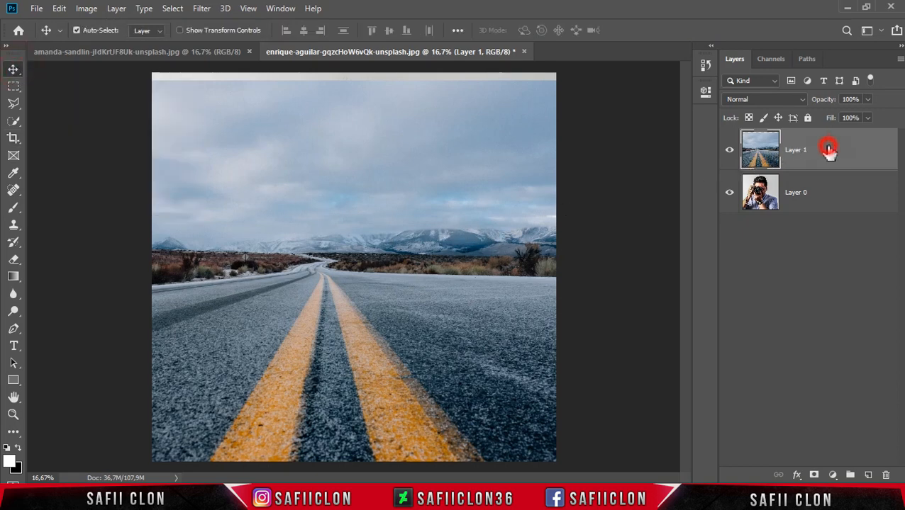
pyautogui.click(813, 474)
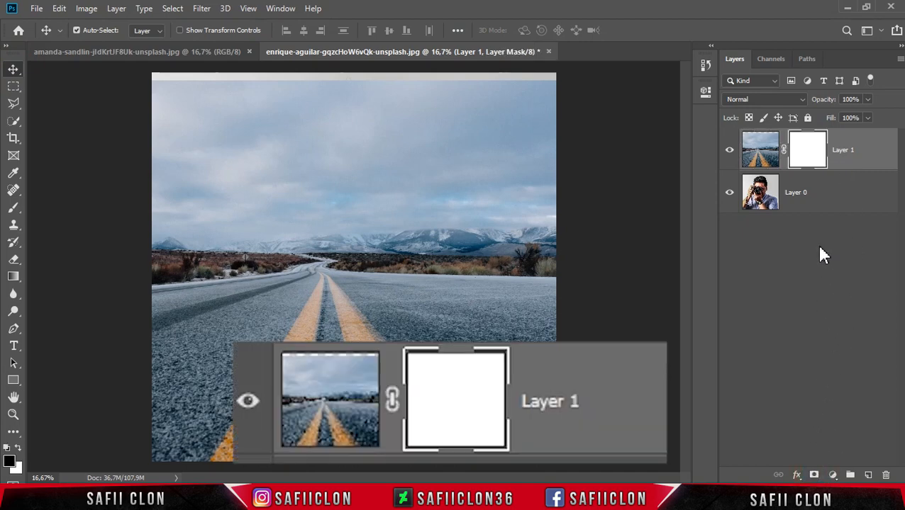
pyautogui.click(809, 152)
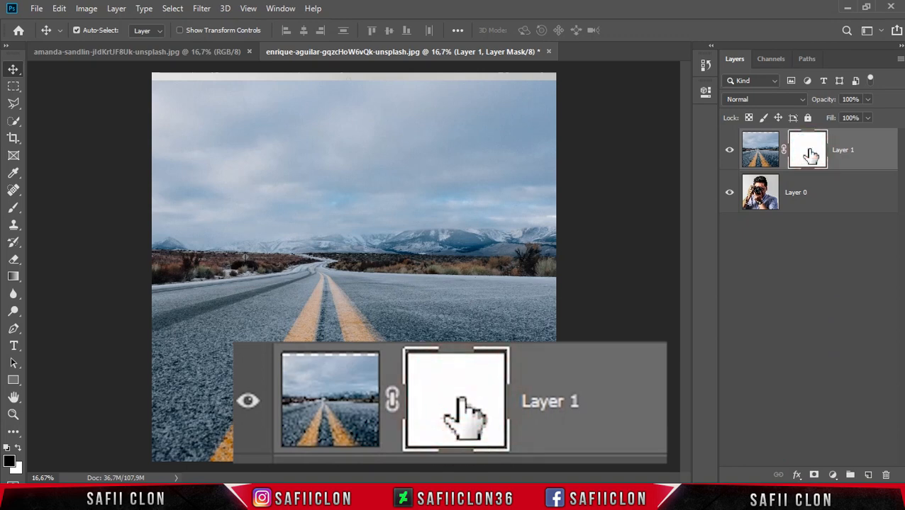
# Set up the Brush tool with a Soft Round tip at 385 px
pyautogui.click(10, 209)
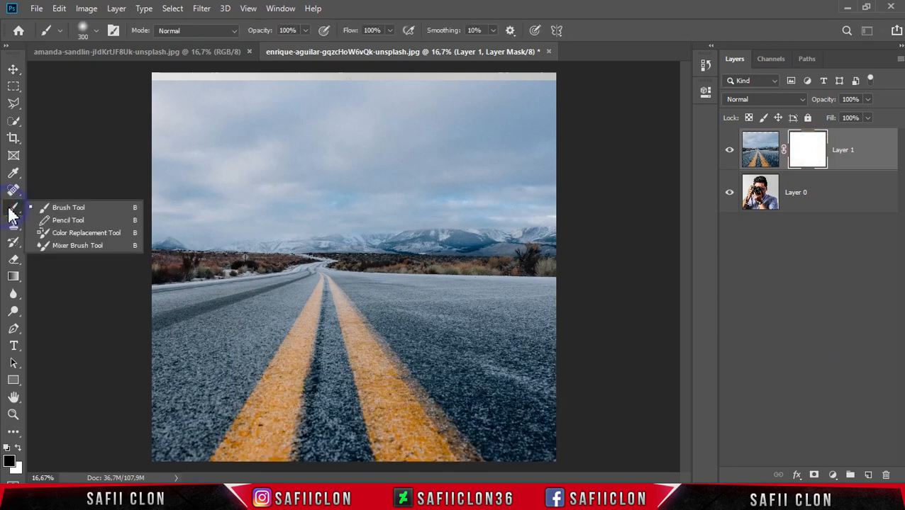
pyautogui.click(68, 209)
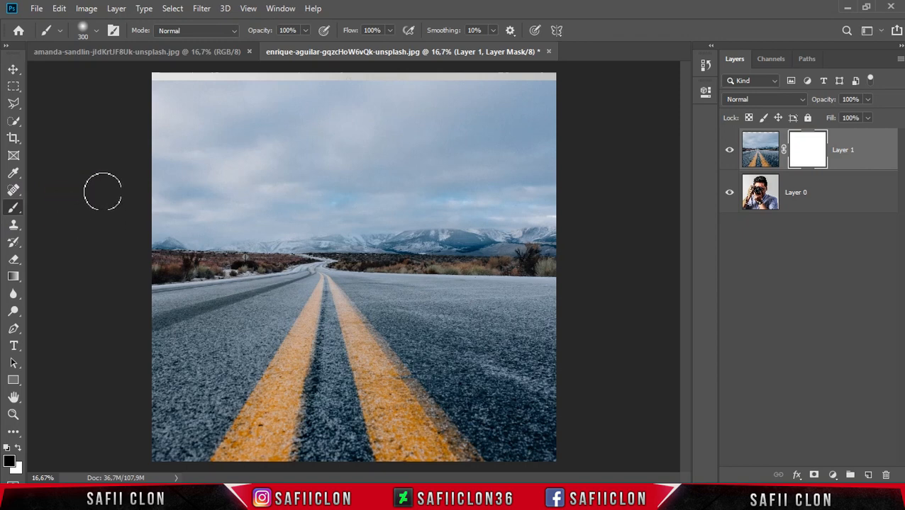
pyautogui.click(94, 31)
pyautogui.click(100, 197)
pyautogui.moveTo(142, 74); pyautogui.dragTo(145, 74)
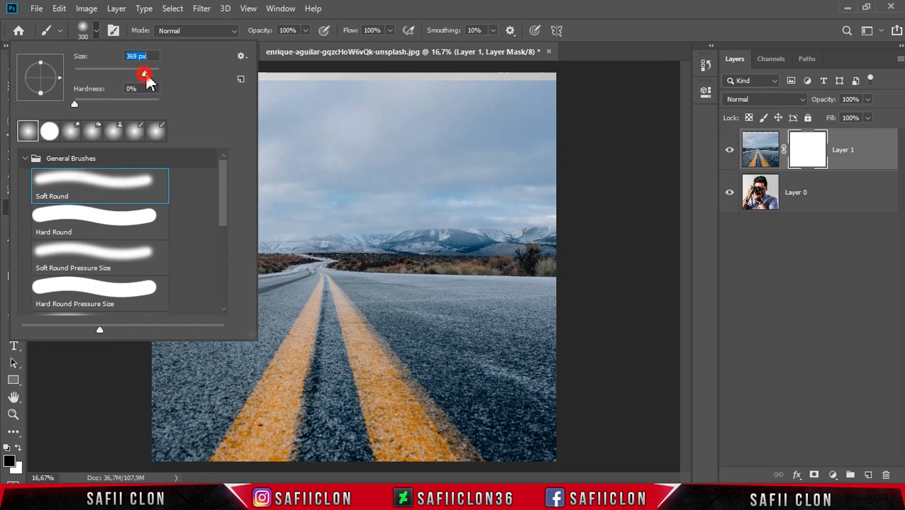
pyautogui.click(97, 32)
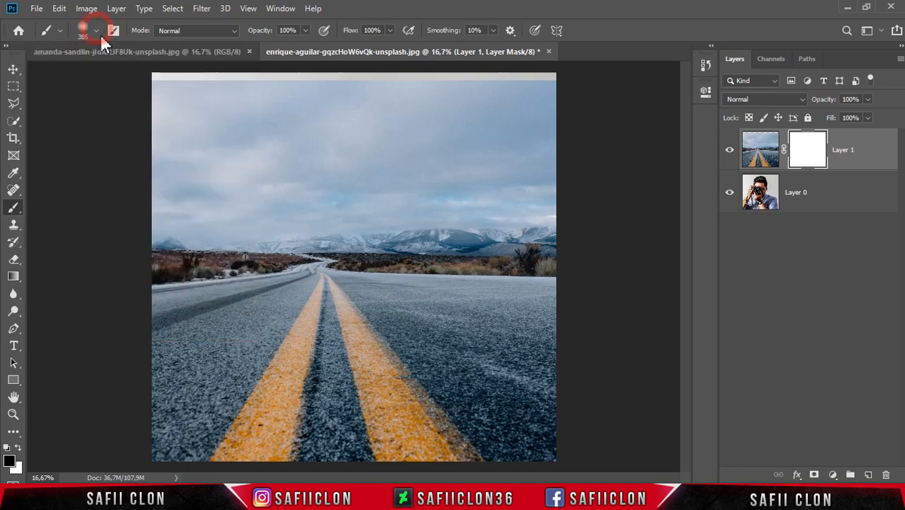
pyautogui.click(305, 31)
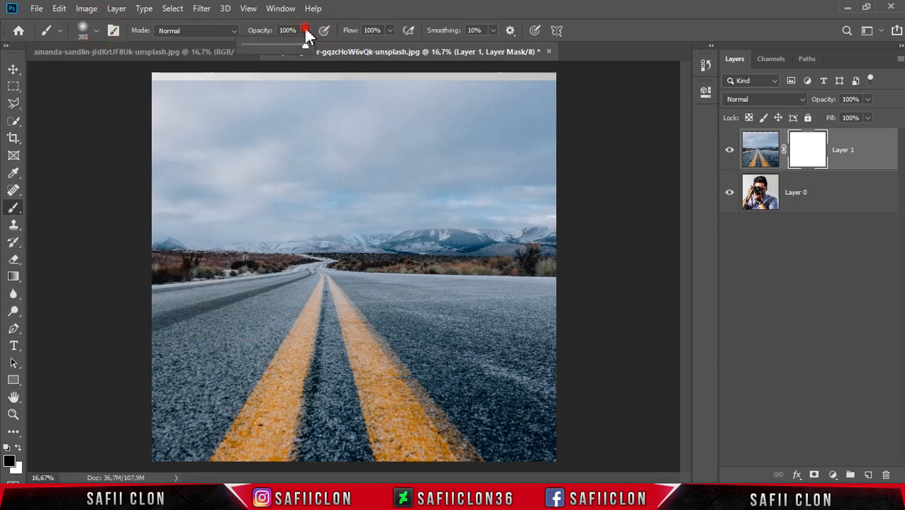
pyautogui.click(306, 31)
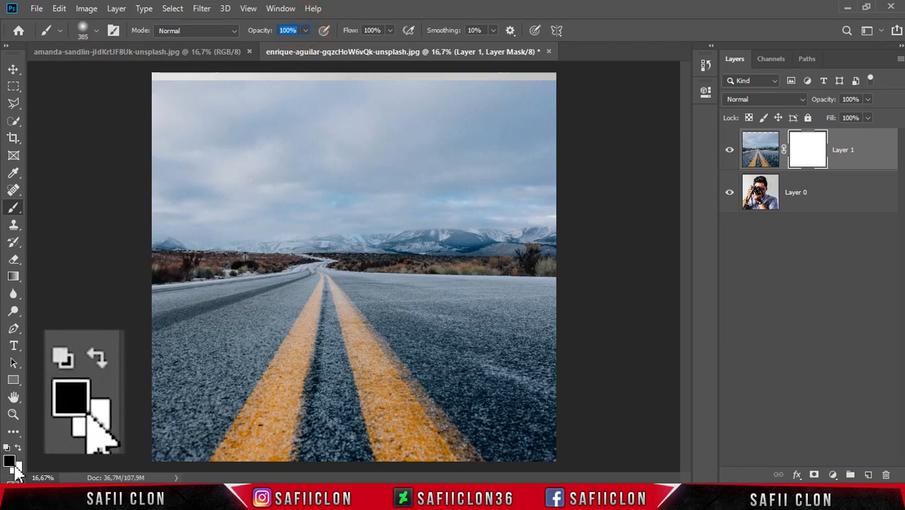
# Paint black on the mask over the sky with large strokes to reveal the man's hair and the plain backdrop
pyautogui.moveTo(137, 114)
pyautogui.mouseDown()
pyautogui.moveTo(209, 94)
pyautogui.moveTo(137, 90)
pyautogui.moveTo(339, 96)
pyautogui.moveTo(516, 85)
pyautogui.moveTo(492, 93)
pyautogui.moveTo(514, 123)
pyautogui.moveTo(552, 89)
pyautogui.moveTo(220, 144)
pyautogui.moveTo(309, 109)
pyautogui.moveTo(508, 139)
pyautogui.moveTo(397, 130)
pyautogui.moveTo(531, 176)
pyautogui.moveTo(514, 175)
pyautogui.moveTo(533, 190)
pyautogui.mouseUp()
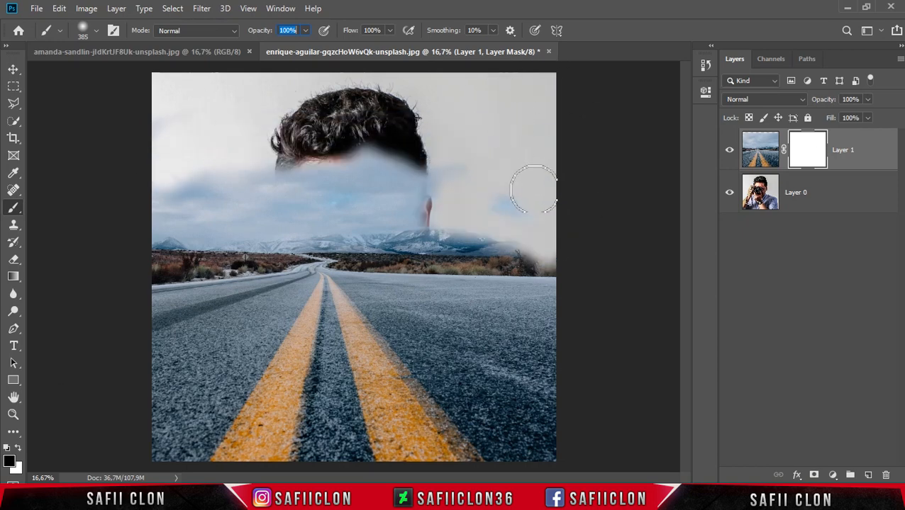
pyautogui.press(']')
pyautogui.press(']')
pyautogui.press(']')
pyautogui.moveTo(514, 126)
pyautogui.mouseDown()
pyautogui.moveTo(481, 162)
pyautogui.moveTo(394, 206)
pyautogui.moveTo(197, 192)
pyautogui.moveTo(188, 226)
pyautogui.moveTo(350, 202)
pyautogui.moveTo(451, 228)
pyautogui.moveTo(471, 205)
pyautogui.moveTo(599, 225)
pyautogui.mouseUp()
# Mask out the mountains and shrubs to the right of the man's face with a smaller brush
pyautogui.hotkey('ctrl', '+')
pyautogui.hotkey('ctrl', '+')
pyautogui.press('[')
pyautogui.press('[')
pyautogui.press('[')
pyautogui.press('[')
pyautogui.press('[')
pyautogui.press('[')
pyautogui.hscroll(3, 598, 224)
pyautogui.moveTo(454, 252)
pyautogui.mouseDown()
pyautogui.moveTo(583, 269)
pyautogui.moveTo(536, 278)
pyautogui.moveTo(424, 267)
pyautogui.moveTo(502, 239)
pyautogui.moveTo(460, 276)
pyautogui.moveTo(396, 275)
pyautogui.moveTo(382, 257)
pyautogui.moveTo(318, 231)
pyautogui.moveTo(349, 249)
pyautogui.mouseUp()
# Reduce the brush to 90 px and mask out the shrubs along the road's edge below the face
pyautogui.press('[')
pyautogui.press('[')
pyautogui.press('[')
pyautogui.press('[')
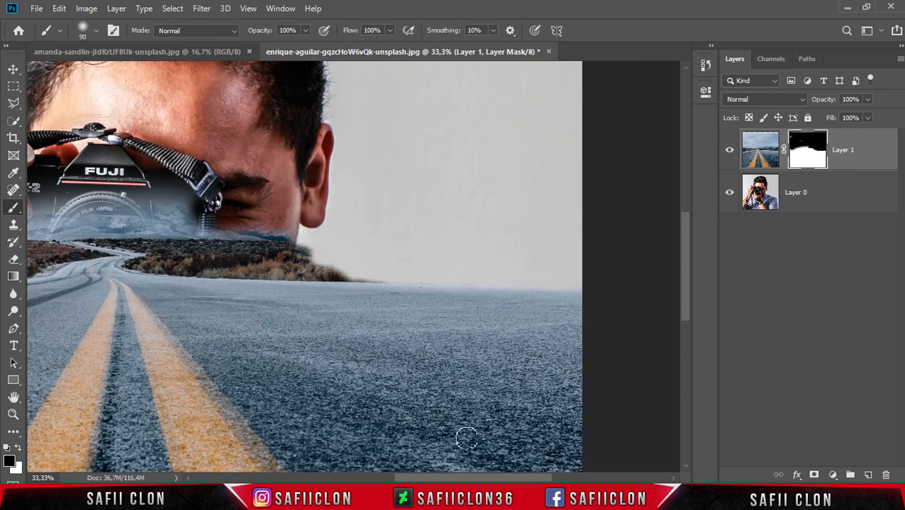
pyautogui.hscroll(-3, 453, 406)
pyautogui.moveTo(492, 269)
pyautogui.mouseDown()
pyautogui.moveTo(535, 275)
pyautogui.moveTo(458, 275)
pyautogui.moveTo(451, 249)
pyautogui.moveTo(424, 235)
pyautogui.moveTo(376, 251)
pyautogui.moveTo(470, 270)
pyautogui.moveTo(346, 262)
pyautogui.moveTo(388, 285)
pyautogui.moveTo(282, 262)
pyautogui.mouseUp()
# Adjust the brush size and paint on the mask to reveal more of the camera body and the hand holding it
pyautogui.press(']')
pyautogui.press(']')
pyautogui.press('[')
pyautogui.press('[')
pyautogui.press('[')
pyautogui.press('[')
pyautogui.press('[')
pyautogui.press(']')
pyautogui.press(']')
pyautogui.press(']')
pyautogui.press(']')
pyautogui.press(']')
pyautogui.moveTo(347, 248)
pyautogui.mouseDown()
pyautogui.moveTo(359, 220)
pyautogui.moveTo(181, 190)
pyautogui.mouseUp()
# Mask out the landscape left of the camera with a 100 px brush to reveal the fingers and backdrop
pyautogui.moveTo(479, 478); pyautogui.dragTo(446, 478)
pyautogui.press(']')
pyautogui.press(']')
pyautogui.press(']')
pyautogui.press(']')
pyautogui.press(']')
pyautogui.press('[')
pyautogui.press('[')
pyautogui.press('[')
pyautogui.press('[')
pyautogui.press('[')
pyautogui.moveTo(63, 287)
pyautogui.mouseDown()
pyautogui.moveTo(44, 286)
pyautogui.moveTo(105, 283)
pyautogui.moveTo(201, 226)
pyautogui.moveTo(195, 242)
pyautogui.mouseUp()
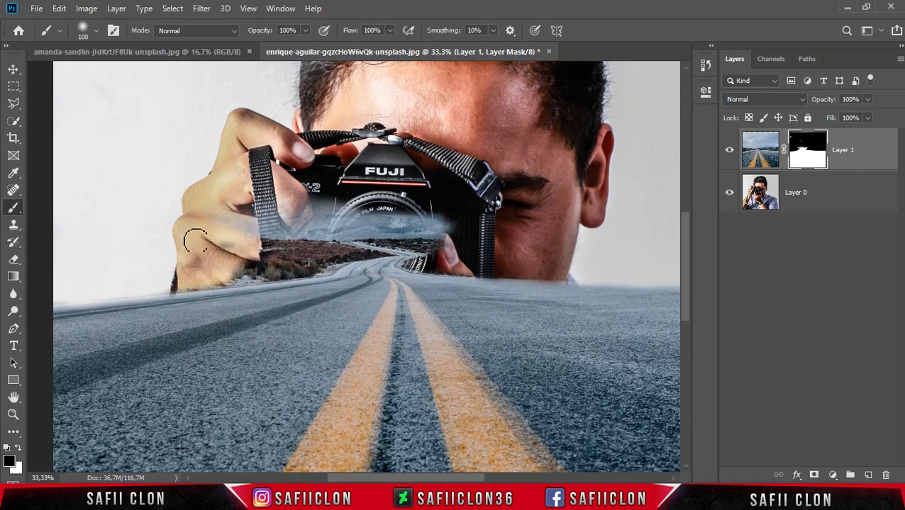
# Mask out the remaining hills over the hand, strap and camera lens down to the road's edge
pyautogui.press('[')
pyautogui.moveTo(188, 281)
pyautogui.mouseDown()
pyautogui.moveTo(302, 266)
pyautogui.moveTo(194, 220)
pyautogui.moveTo(410, 217)
pyautogui.moveTo(453, 229)
pyautogui.moveTo(439, 246)
pyautogui.moveTo(335, 230)
pyautogui.moveTo(311, 253)
pyautogui.moveTo(333, 253)
pyautogui.mouseUp()
pyautogui.press(']')
pyautogui.press(']')
pyautogui.press('[')
pyautogui.press('[')
pyautogui.press('[')
pyautogui.press('[')
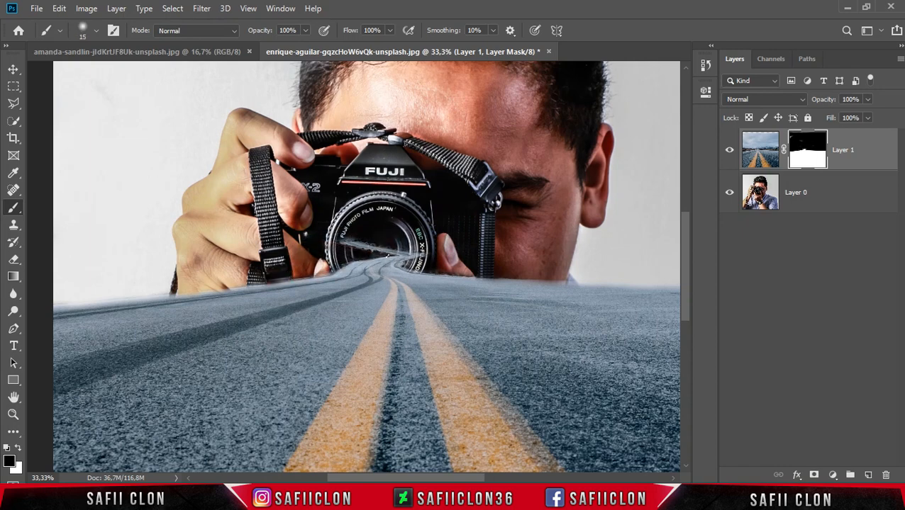
# Refine the mask around the lens and along the road's edge beneath the right side of the camera
pyautogui.press(']')
pyautogui.press(']')
pyautogui.press(']')
pyautogui.press(']')
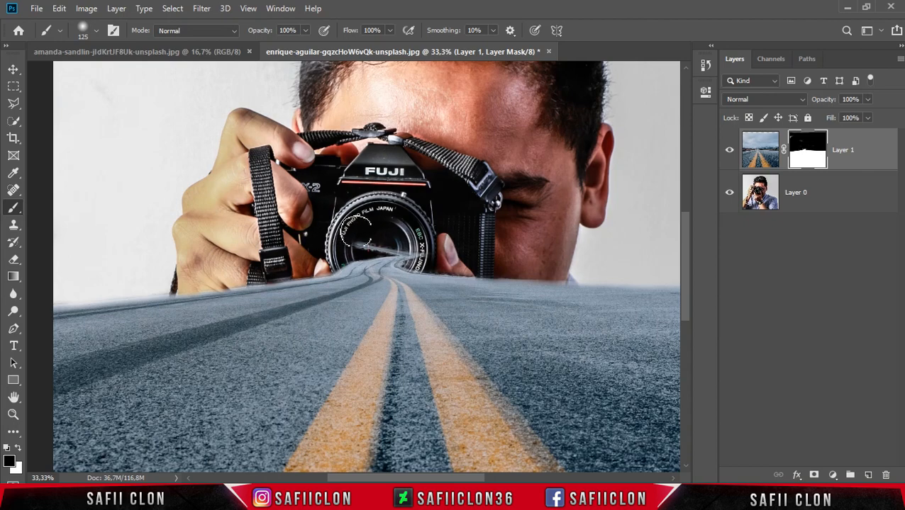
pyautogui.press('[')
pyautogui.moveTo(428, 279); pyautogui.dragTo(497, 272)
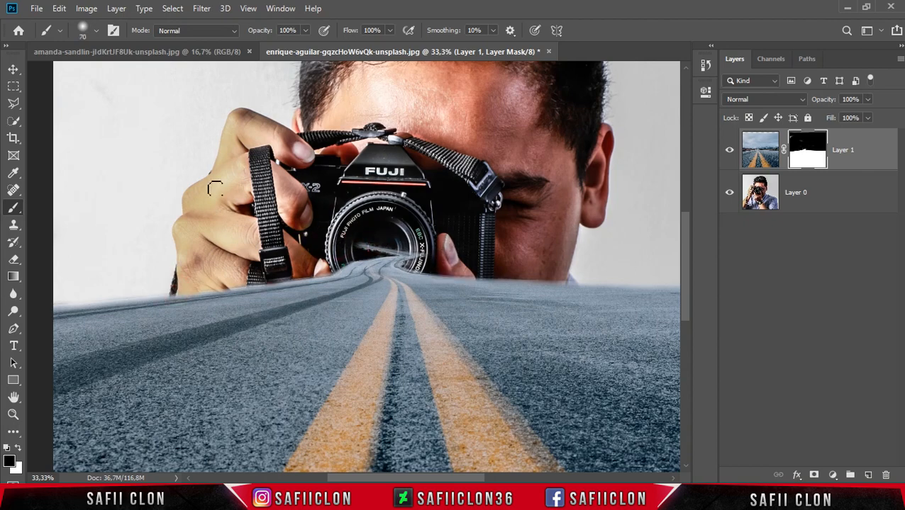
# Enlarge the brush to 500 px and clear leftover sky from the mask around the hair and upper backdrop
pyautogui.press(']')
pyautogui.press(']')
pyautogui.press(']')
pyautogui.press(']')
pyautogui.press(']')
pyautogui.press(']')
pyautogui.press(']')
pyautogui.press(']')
pyautogui.press(']')
pyautogui.press(']')
pyautogui.press(']')
pyautogui.scroll(7, 195, 159)
pyautogui.moveTo(83, 93); pyautogui.dragTo(422, 135)
pyautogui.scroll(-3, 383, 205)
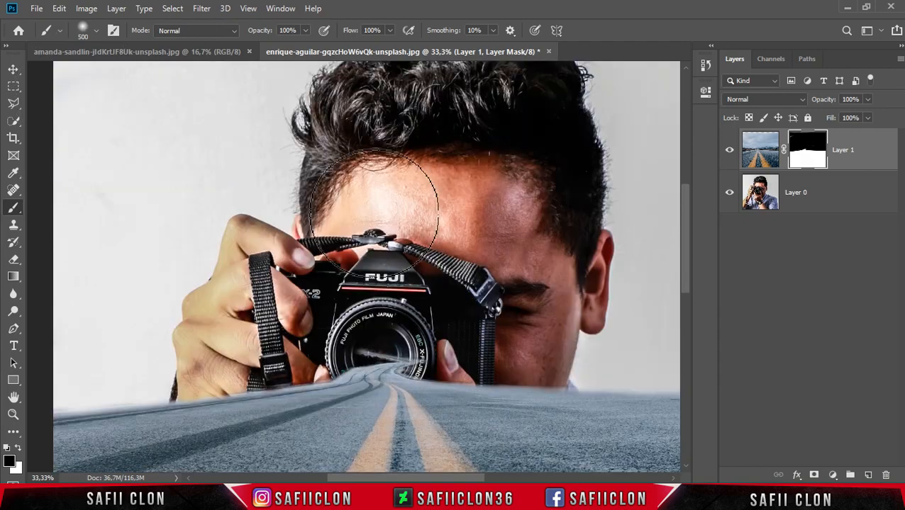
pyautogui.scroll(-2, 374, 210)
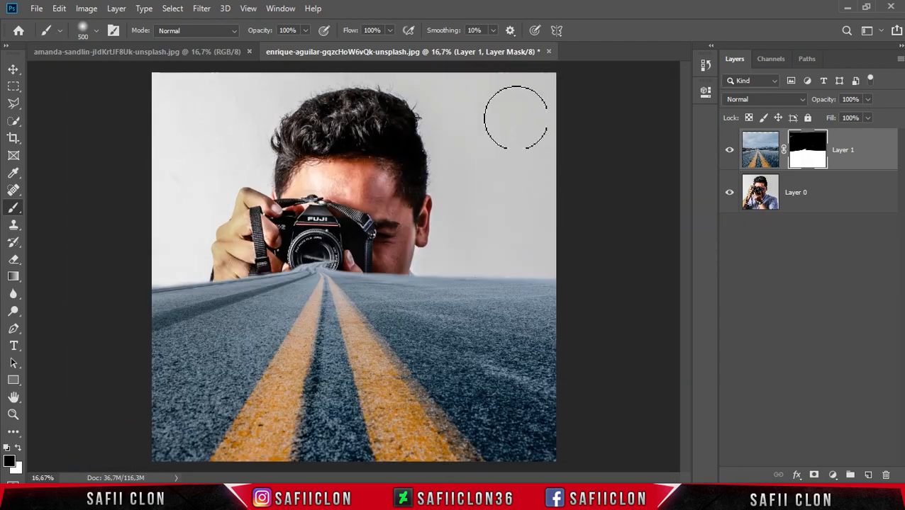
# Make the brush smaller and set its opacity to 60%
pyautogui.press('[')
pyautogui.press('[')
pyautogui.press('[')
pyautogui.press('[')
pyautogui.press('[')
pyautogui.press('[')
pyautogui.press('[')
pyautogui.press('[')
pyautogui.press('[')
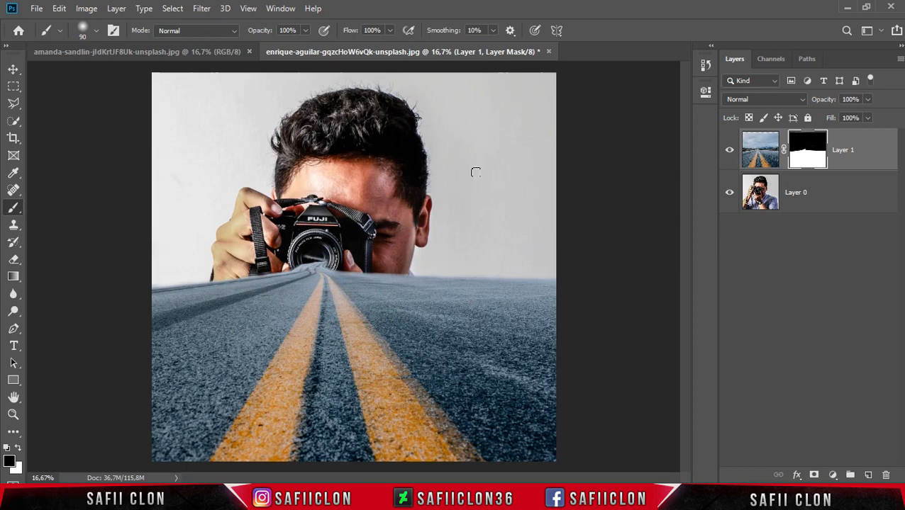
pyautogui.click(305, 31)
pyautogui.moveTo(309, 44); pyautogui.dragTo(283, 43)
pyautogui.click(367, 5)
# Hide and show the road layer to compare the composite with the original portrait
pyautogui.click(729, 157)
pyautogui.click(729, 158)
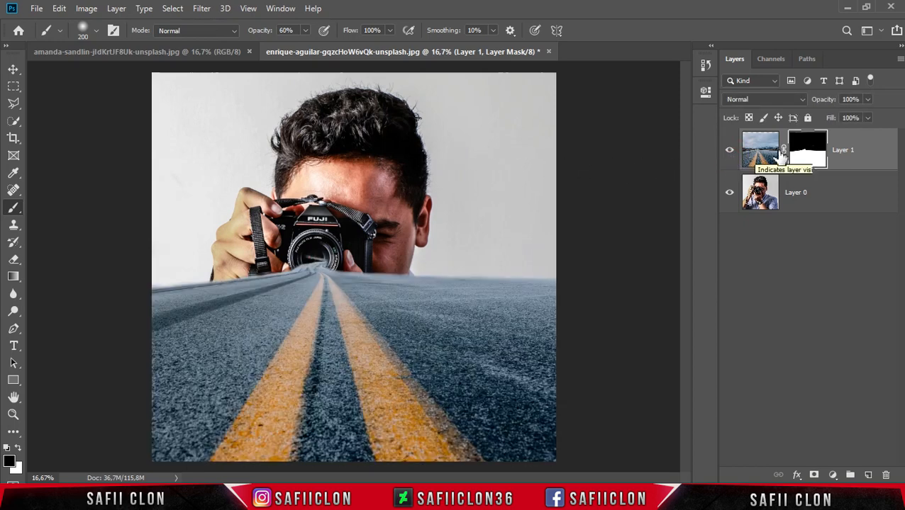
# Add a Color Balance adjustment above the road layer and clip it to that layer only
pyautogui.click(865, 150)
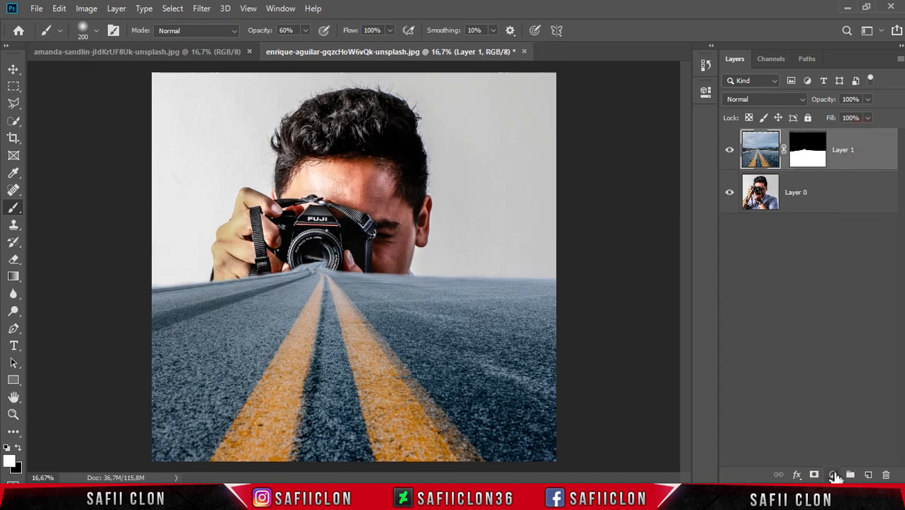
pyautogui.click(834, 476)
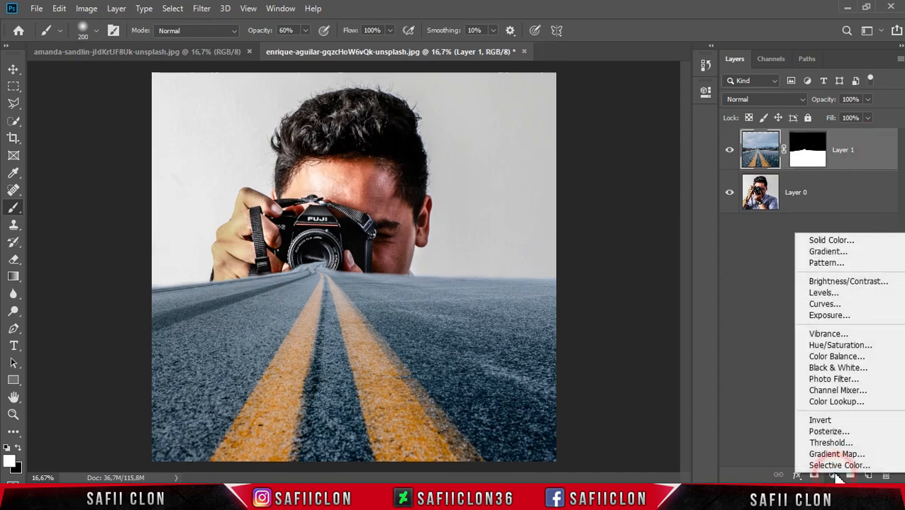
pyautogui.click(836, 356)
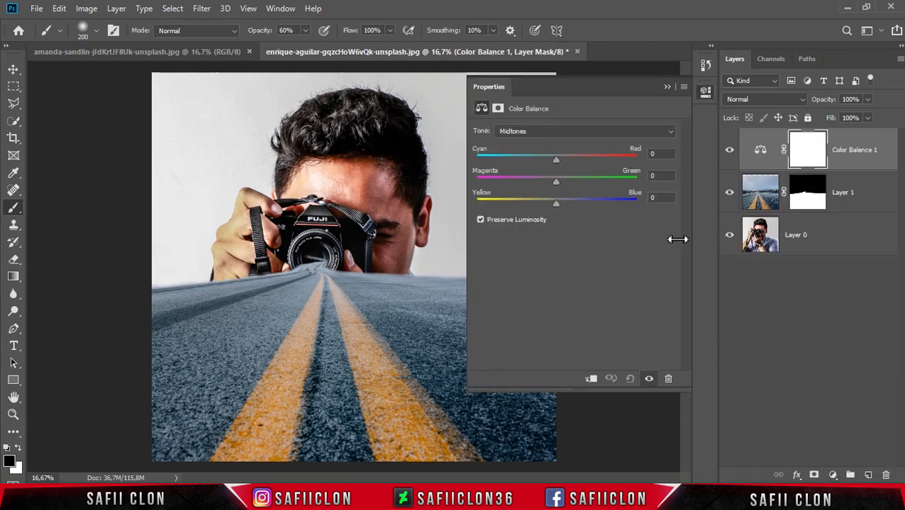
pyautogui.click(589, 379)
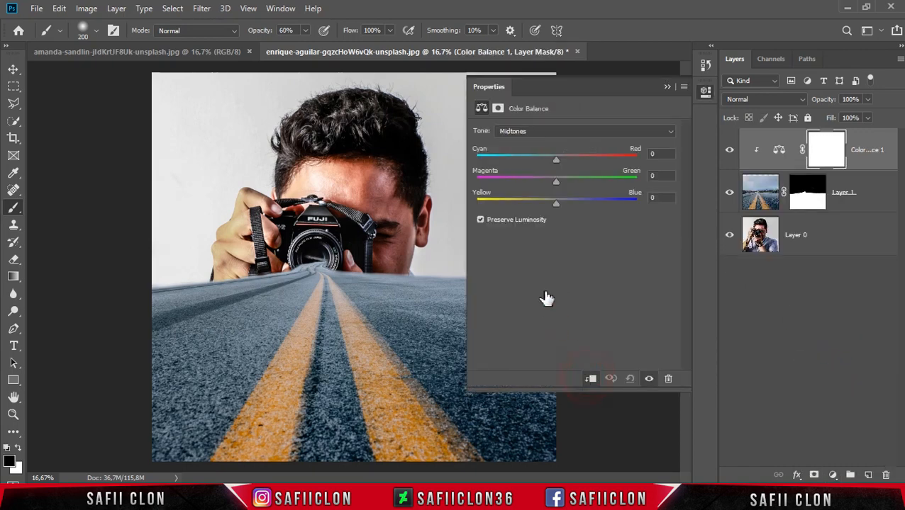
# Shift the shadows of the road's Color Balance adjustment slightly toward red
pyautogui.click(544, 132)
pyautogui.click(539, 145)
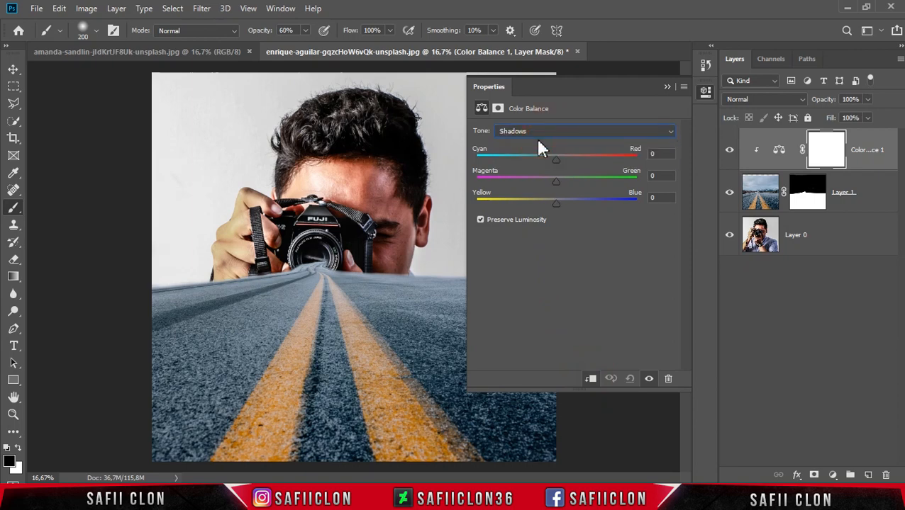
pyautogui.moveTo(556, 157); pyautogui.dragTo(565, 164)
# Set the Color Balance midtones to +23 on Cyan-Red and -9 on Yellow-Blue
pyautogui.click(583, 132)
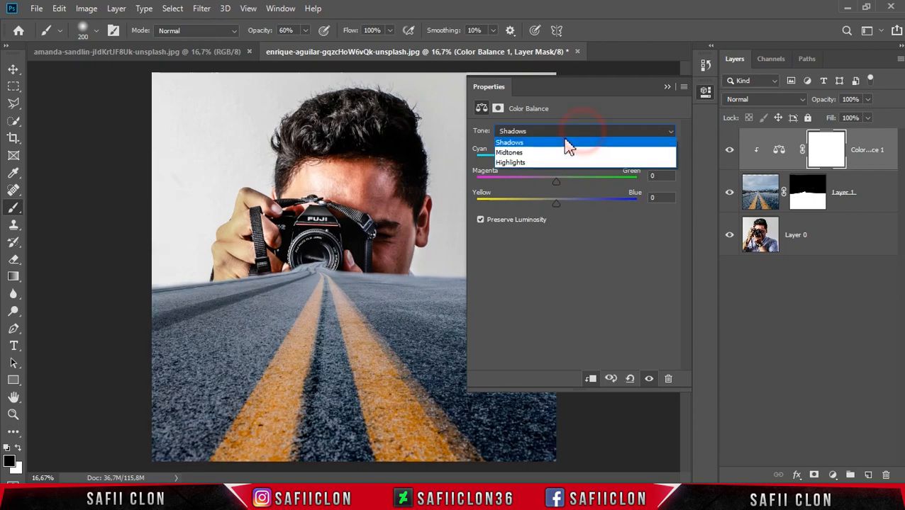
pyautogui.click(563, 155)
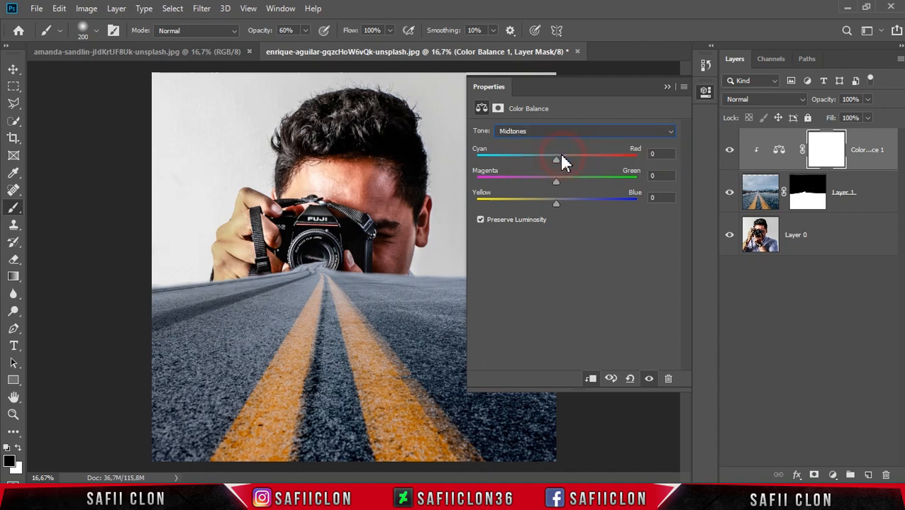
pyautogui.moveTo(561, 160)
pyautogui.mouseDown()
pyautogui.moveTo(529, 162)
pyautogui.moveTo(577, 167)
pyautogui.mouseUp()
pyautogui.moveTo(558, 204); pyautogui.dragTo(549, 204)
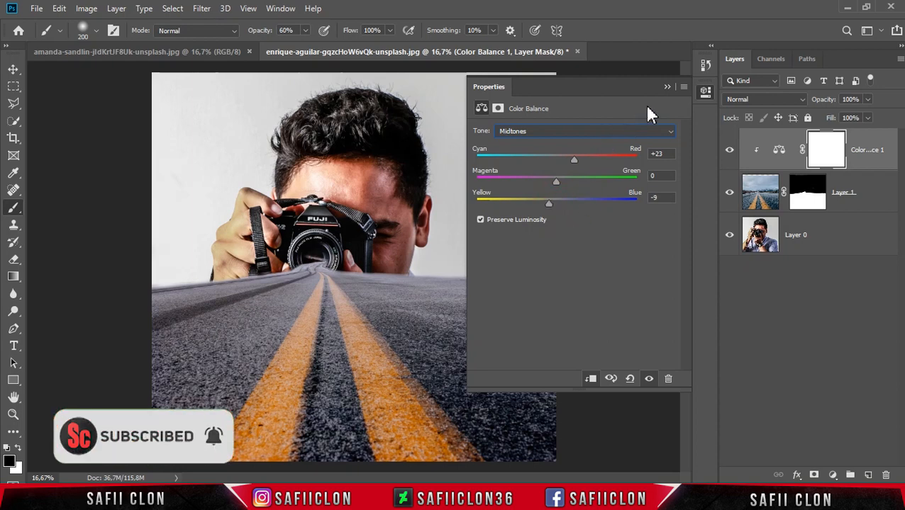
pyautogui.click(667, 86)
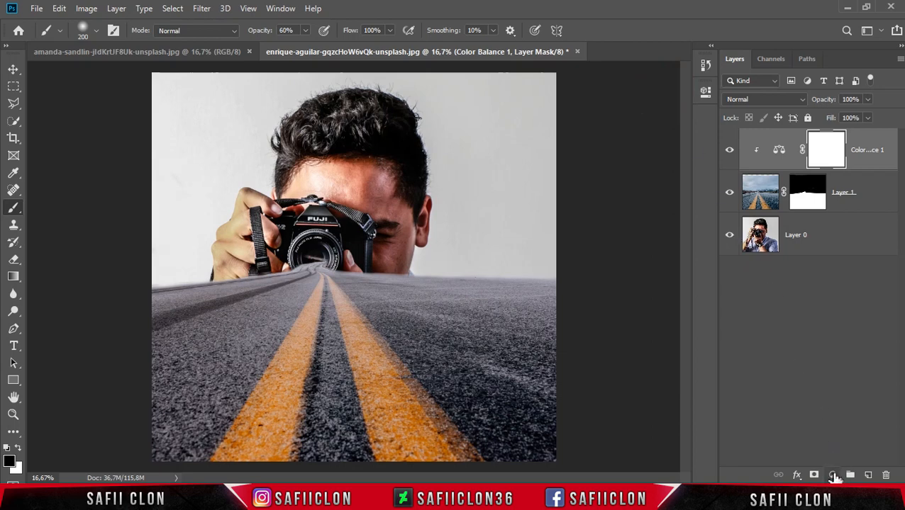
# Add a Curves adjustment on top and set its Red channel's black point output to 16 and white point input to 243
pyautogui.click(833, 476)
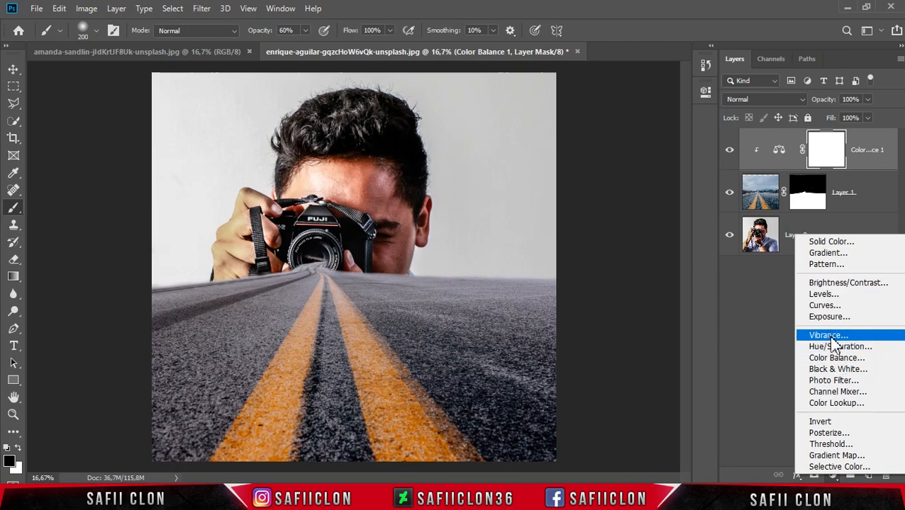
pyautogui.click(833, 307)
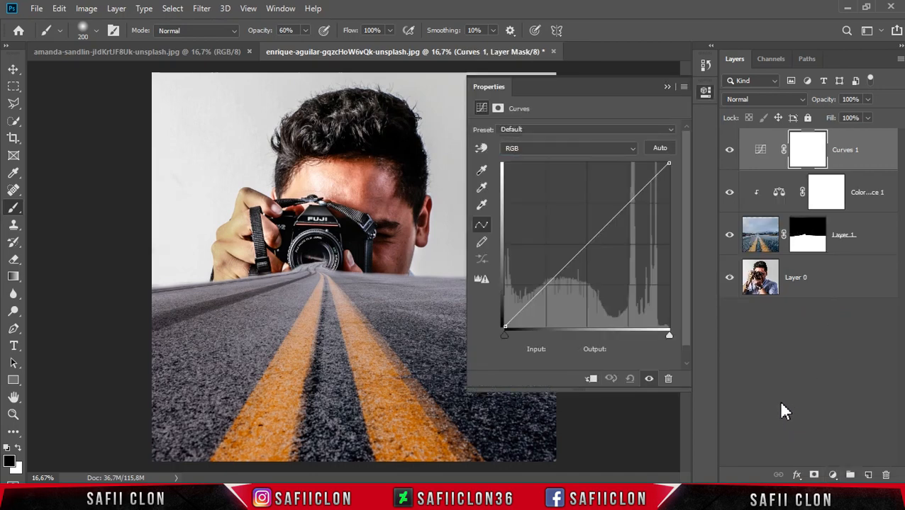
pyautogui.click(572, 149)
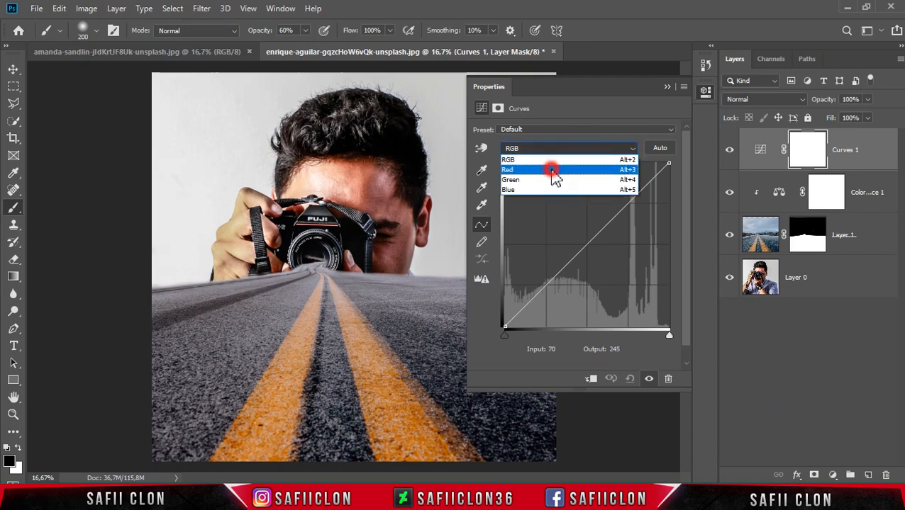
pyautogui.click(553, 171)
pyautogui.moveTo(504, 327); pyautogui.dragTo(494, 316)
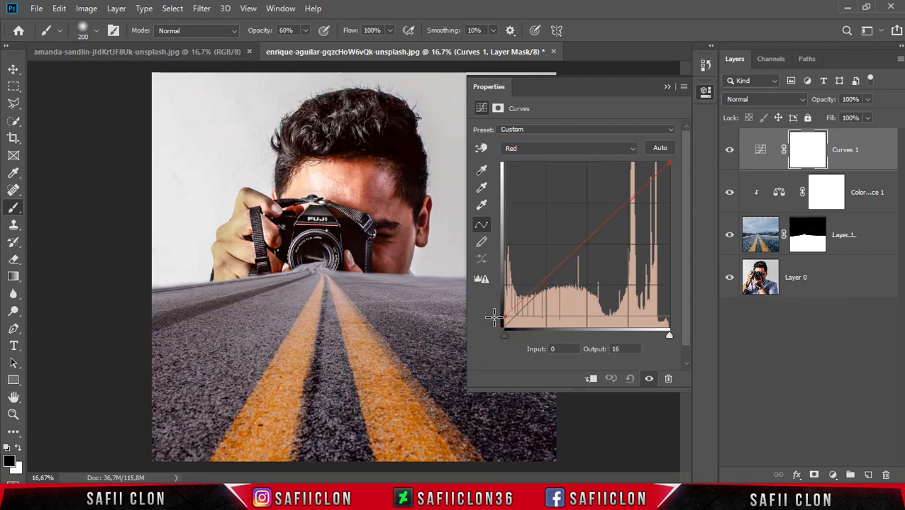
pyautogui.moveTo(669, 164); pyautogui.dragTo(661, 159)
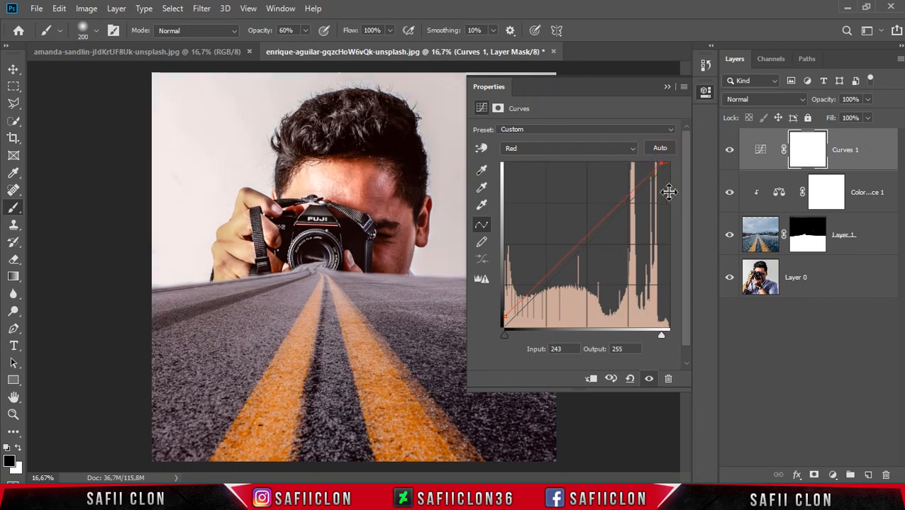
# In the Curves Blue channel, raise the black point output to 13 and lower the white point, comparing the image with and without Curves
pyautogui.click(585, 152)
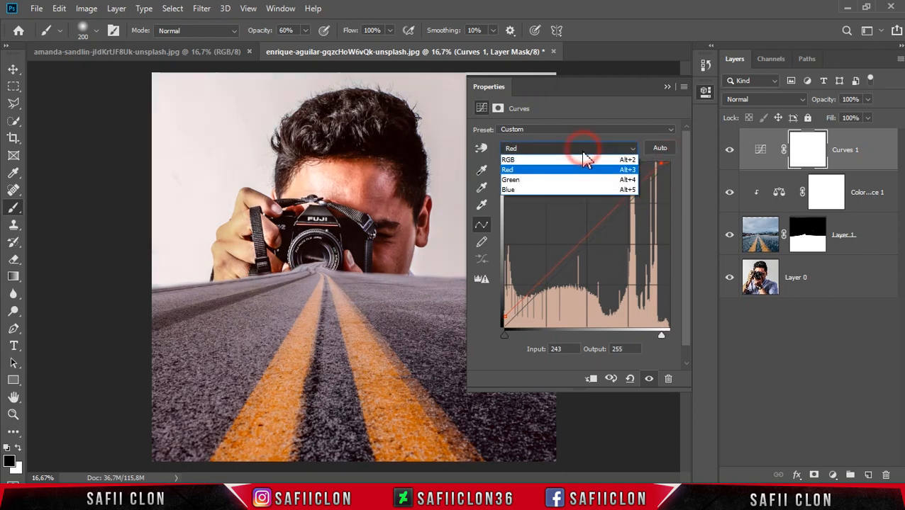
pyautogui.click(566, 190)
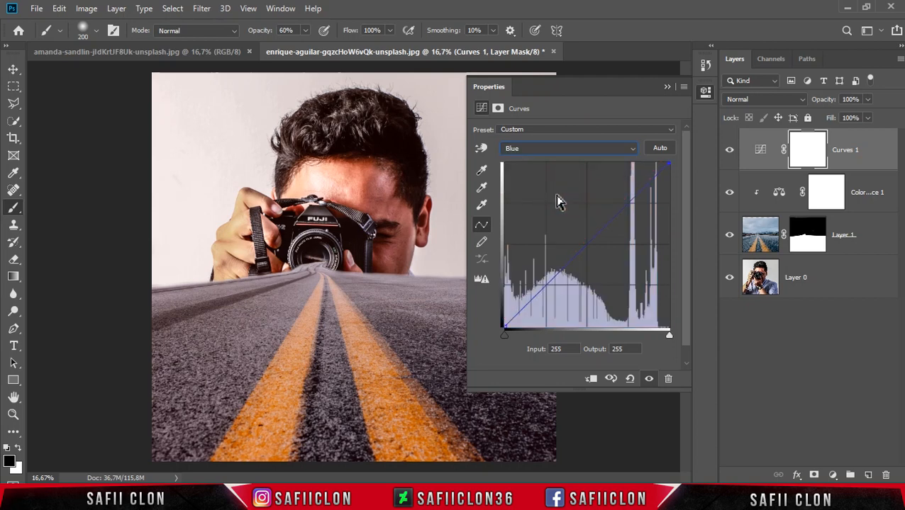
pyautogui.moveTo(505, 328)
pyautogui.mouseDown()
pyautogui.moveTo(498, 312)
pyautogui.moveTo(497, 320)
pyautogui.mouseUp()
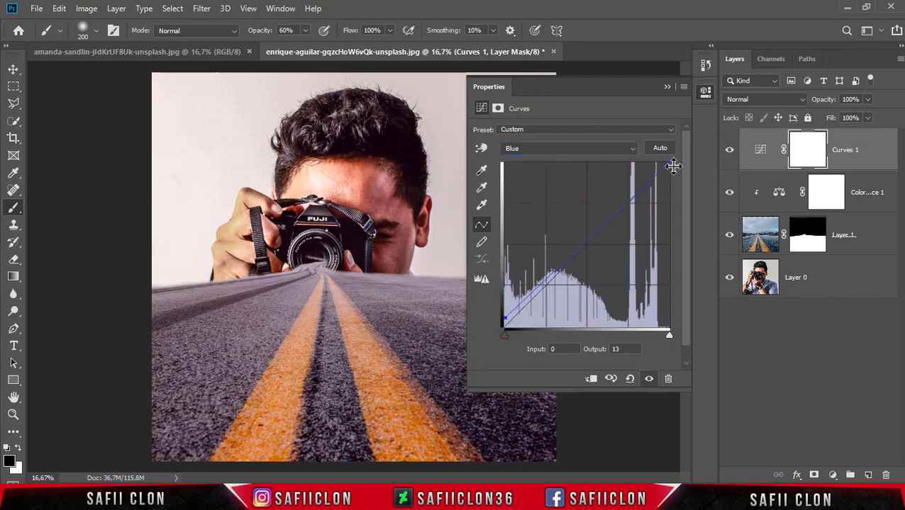
pyautogui.moveTo(670, 162); pyautogui.dragTo(675, 174)
pyautogui.click(668, 87)
pyautogui.click(730, 150)
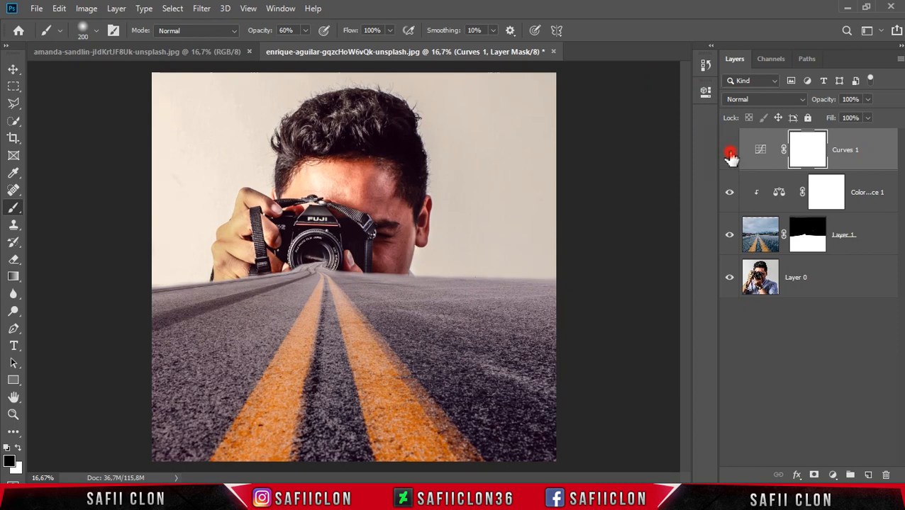
pyautogui.click(729, 150)
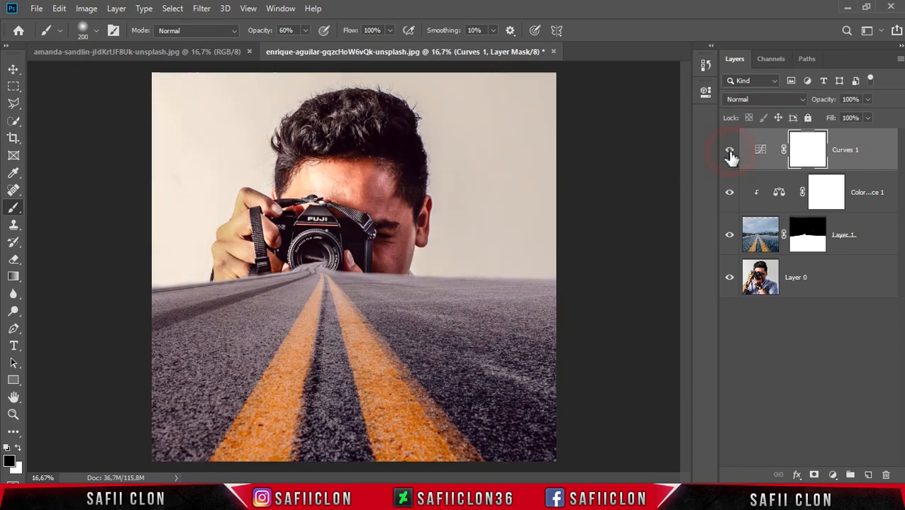
# Stamp all visible layers into a new merged layer above the Curves adjustment
pyautogui.click(856, 148)
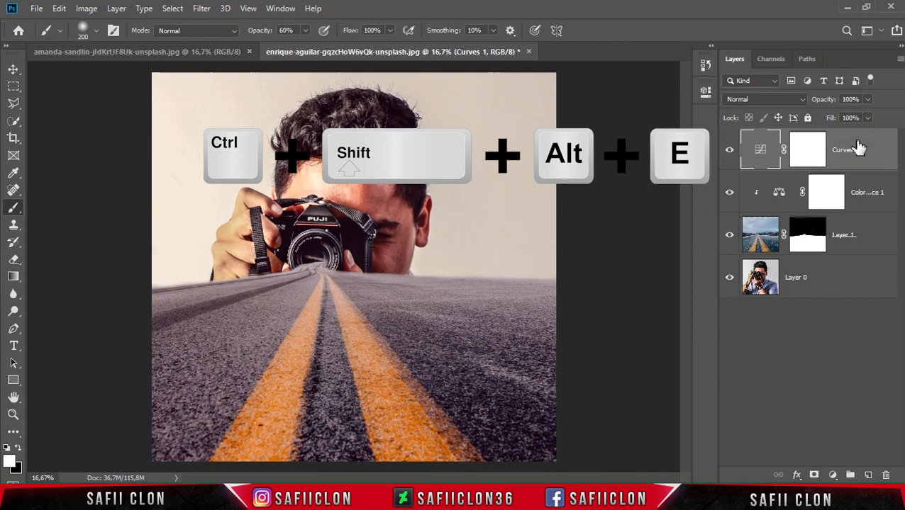
pyautogui.hotkey('ctrl', 'shift', 'alt', 'e')
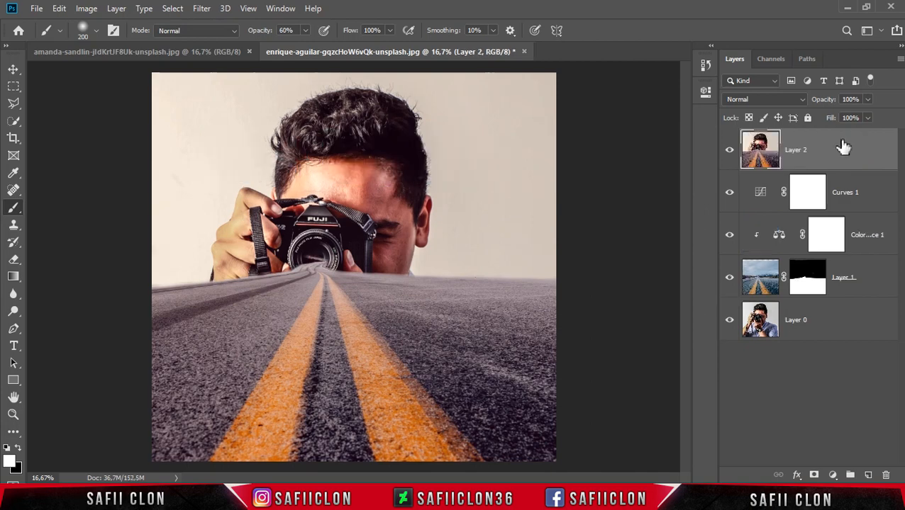
pyautogui.click(840, 146)
# Open the Camera Raw Filter on the merged layer and set Highlights +12, Whites -11, Blacks -16 and Clarity +26
pyautogui.click(202, 10)
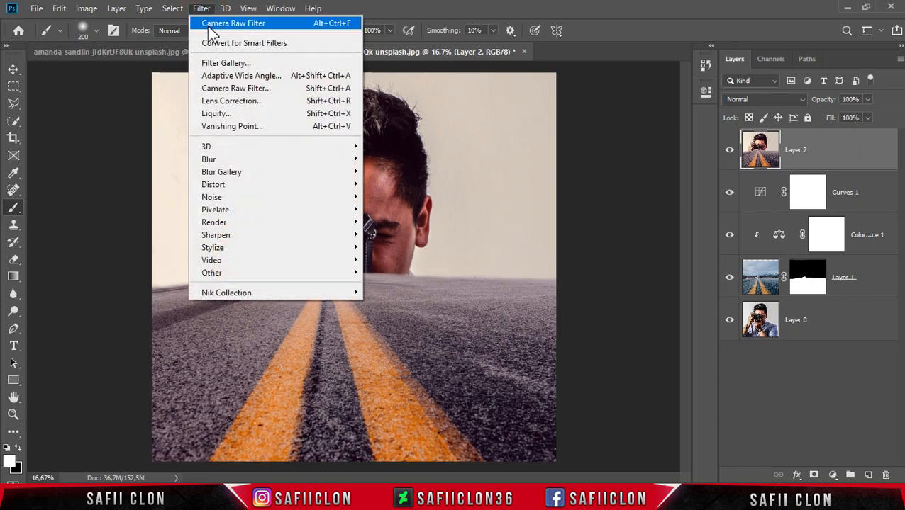
pyautogui.click(255, 89)
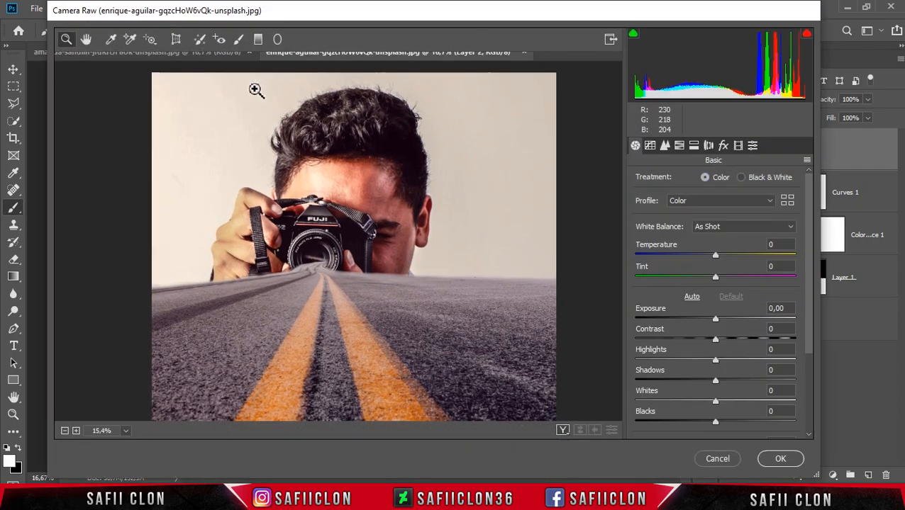
pyautogui.moveTo(807, 238); pyautogui.dragTo(811, 280)
pyautogui.moveTo(716, 312); pyautogui.dragTo(726, 314)
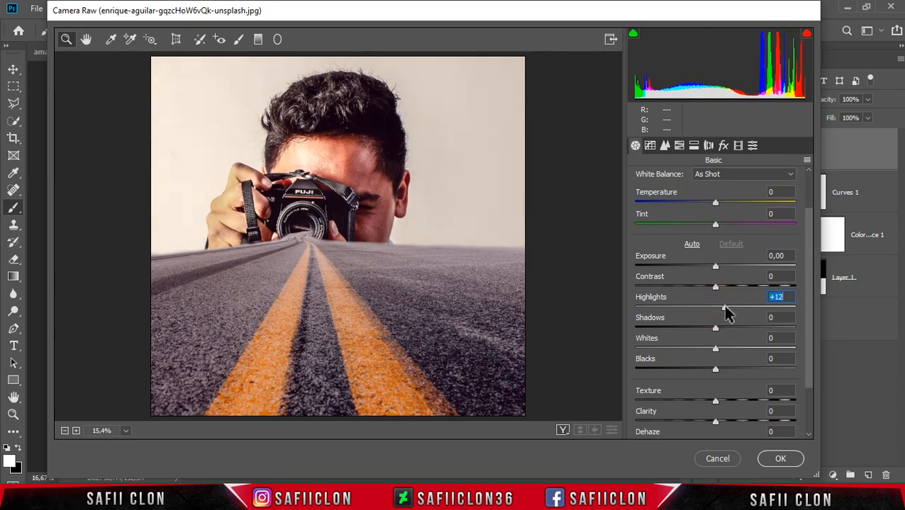
pyautogui.moveTo(809, 347); pyautogui.dragTo(812, 371)
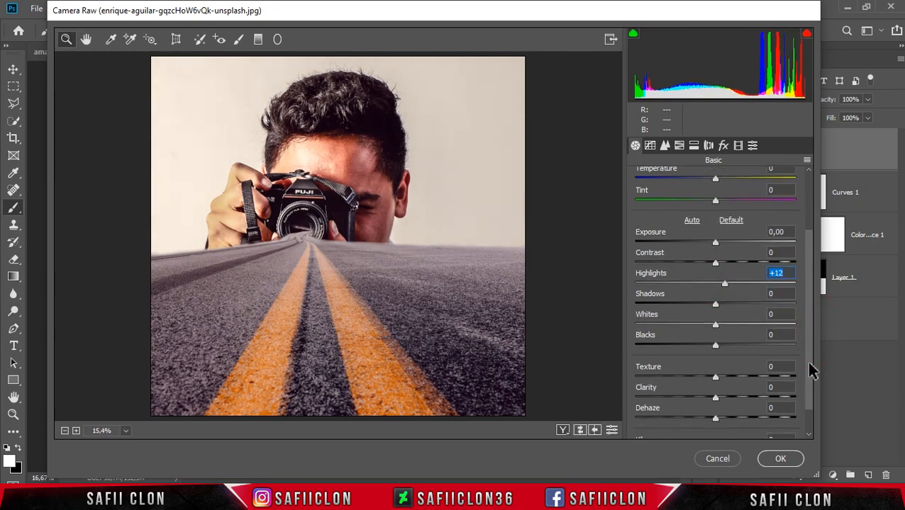
pyautogui.moveTo(717, 317); pyautogui.dragTo(701, 338)
pyautogui.click(712, 343)
pyautogui.scroll(-2, 807, 355)
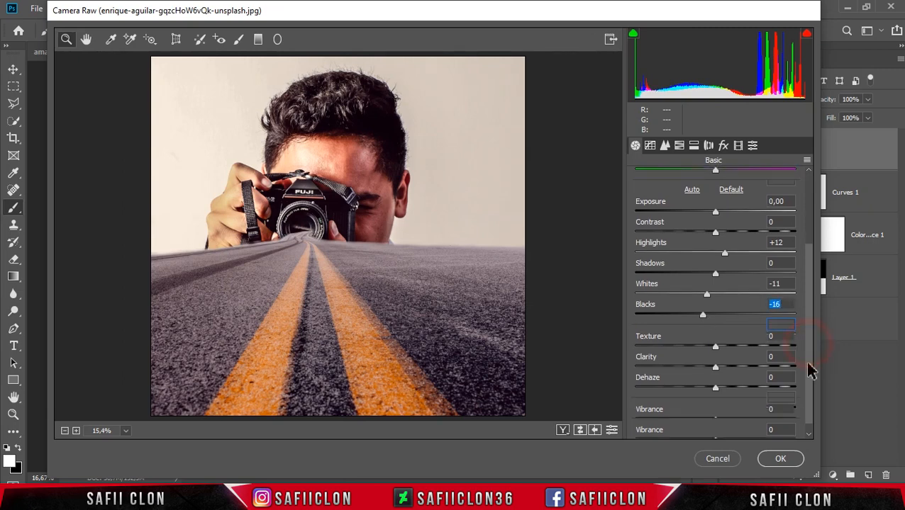
pyautogui.moveTo(715, 359); pyautogui.dragTo(732, 358)
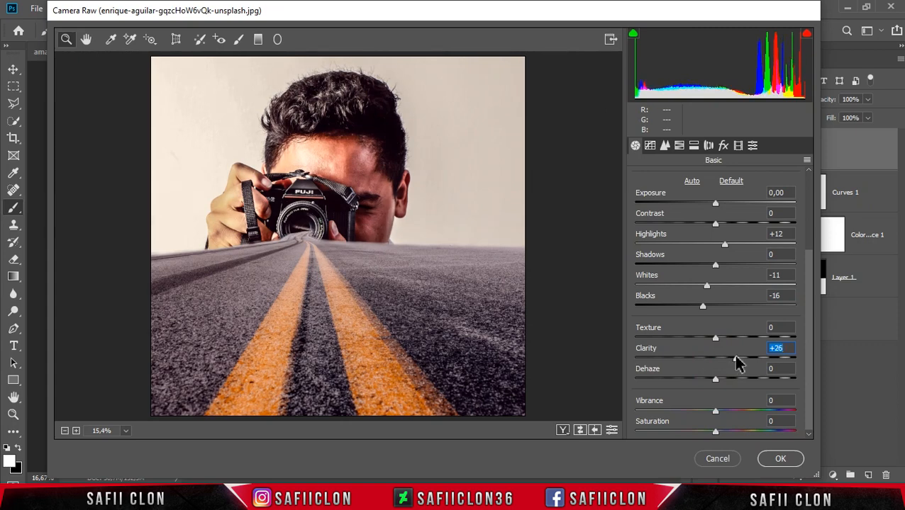
# Add a post-crop vignette with Amount -30, Midpoint 48, Roundness +52 and Feather 66
pyautogui.click(723, 146)
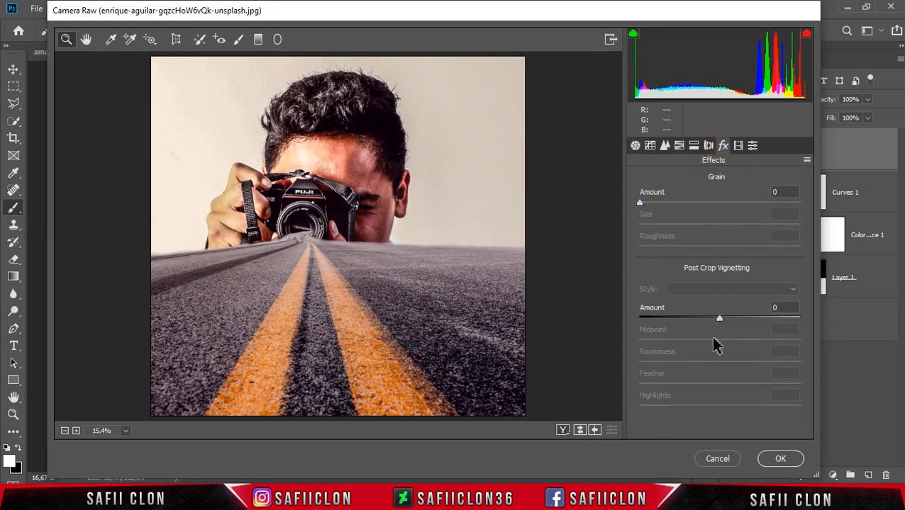
pyautogui.moveTo(718, 316); pyautogui.dragTo(760, 363)
pyautogui.click(720, 363)
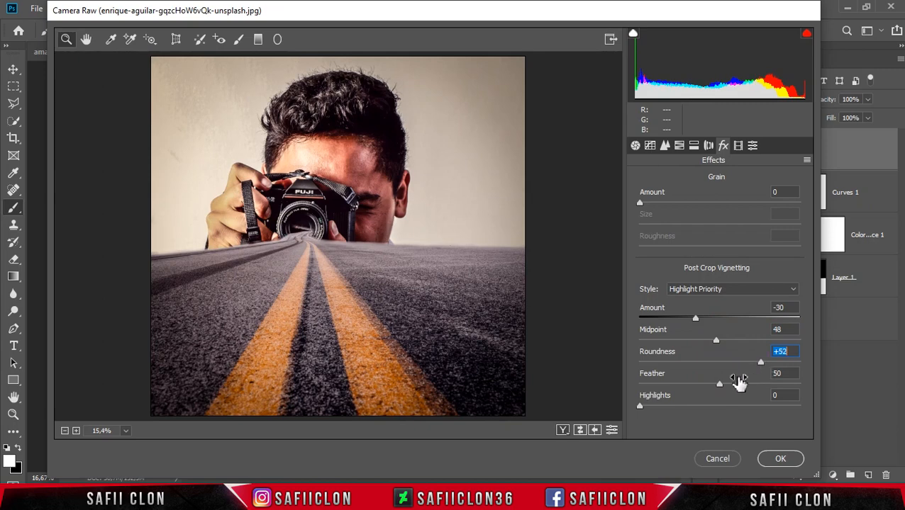
pyautogui.moveTo(720, 385); pyautogui.dragTo(745, 387)
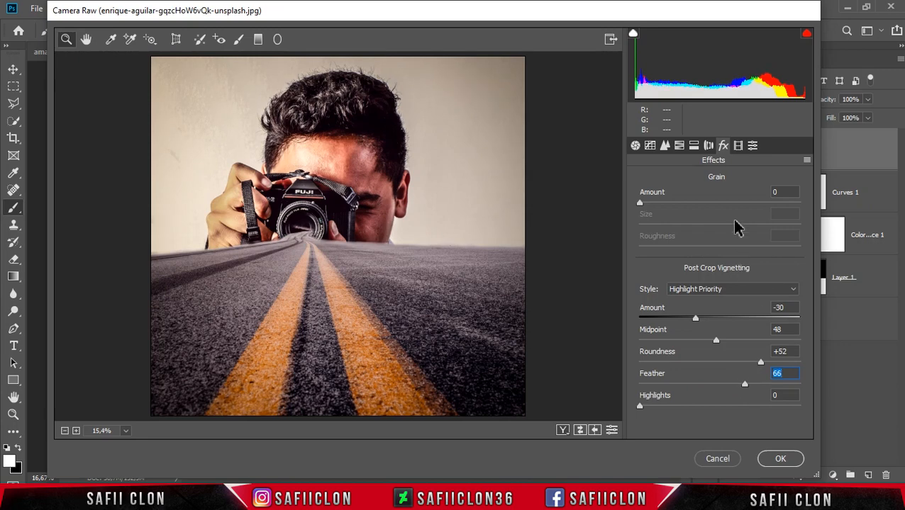
# In the Camera Raw calibration, set Red Primary Hue to +8, Blue Primary Hue to -36 and Blue Primary Saturation to +12
pyautogui.click(737, 146)
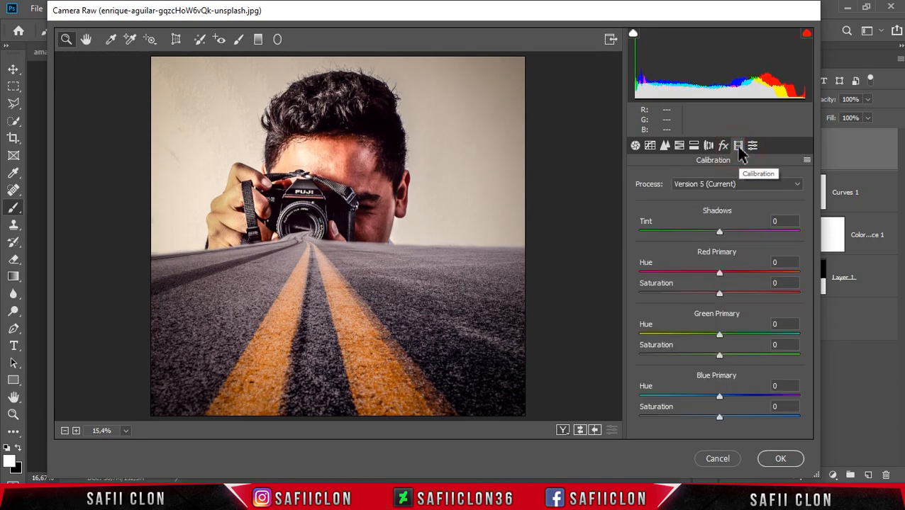
pyautogui.moveTo(720, 275); pyautogui.dragTo(723, 277)
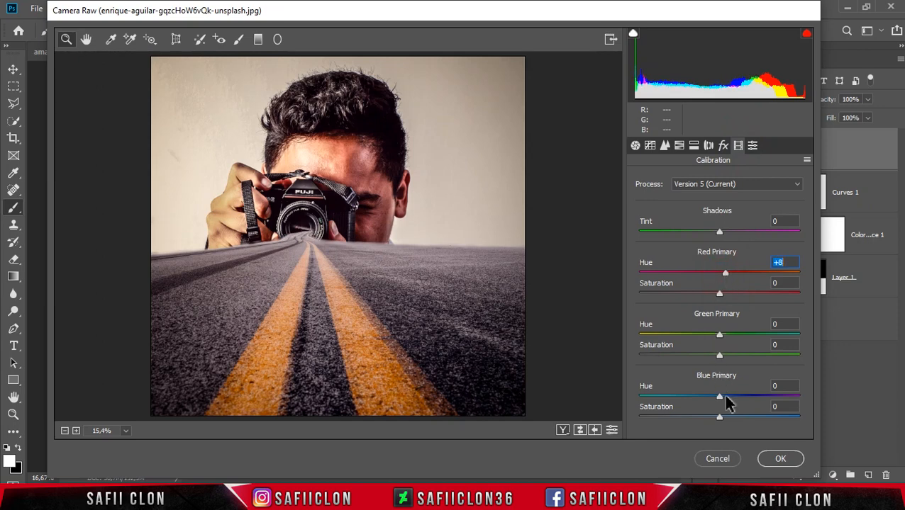
pyautogui.moveTo(719, 398); pyautogui.dragTo(729, 419)
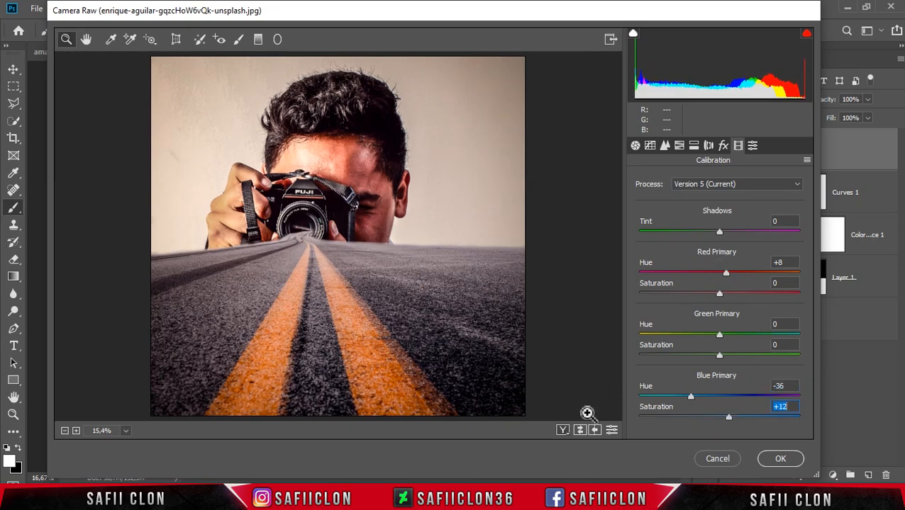
# Compare the before and after views of the grading and apply the Camera Raw Filter
pyautogui.click(563, 431)
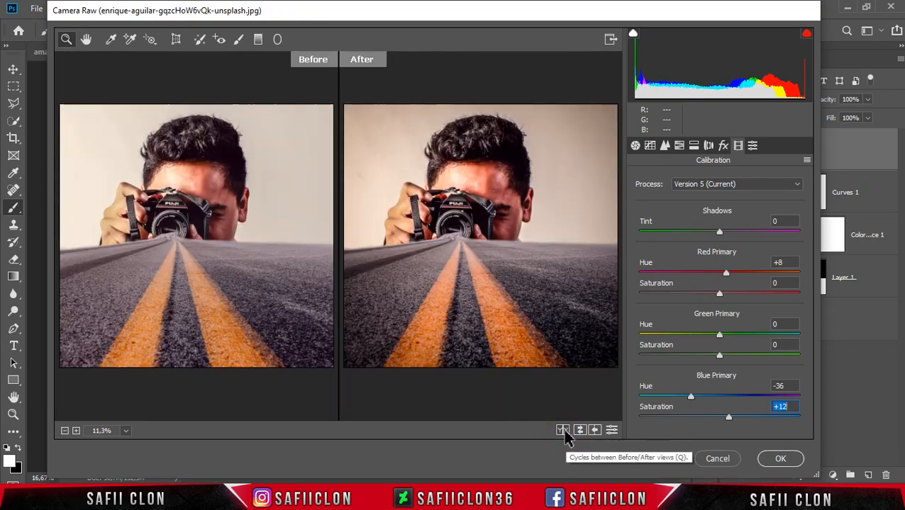
pyautogui.click(563, 431)
pyautogui.click(563, 431)
pyautogui.click(563, 431)
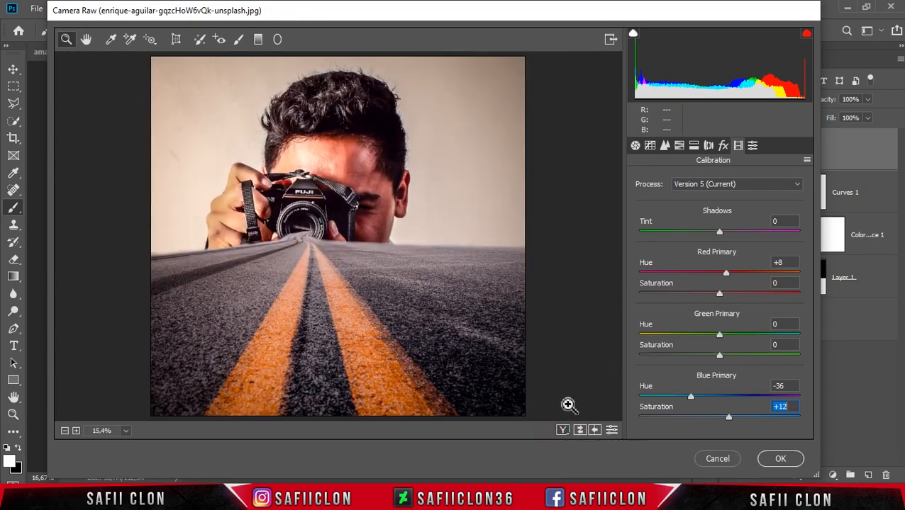
pyautogui.click(779, 461)
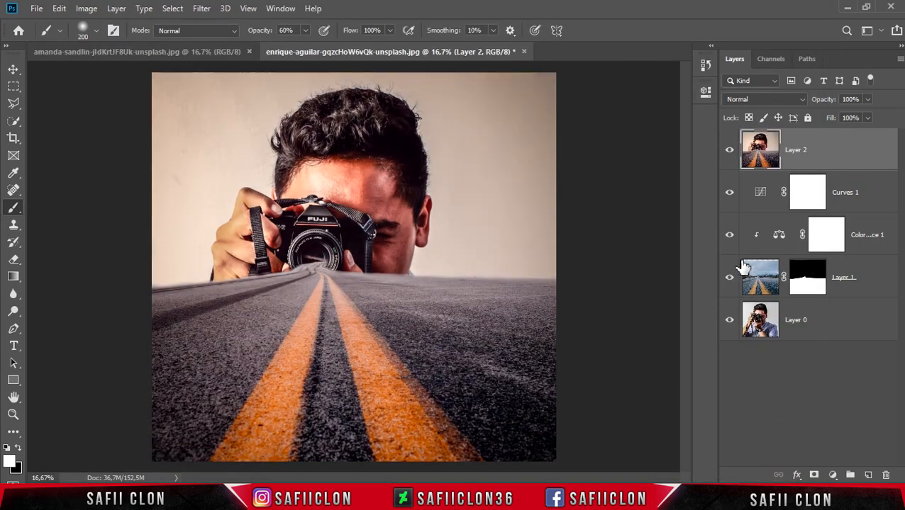
# Hide and show the merged layer to compare the image with and without the Camera Raw grading
pyautogui.click(729, 151)
pyautogui.click(729, 151)
pyautogui.click(729, 151)
pyautogui.click(729, 151)
# Group all layers above the original portrait and name the group EDIT
pyautogui.keyDown('shift'); pyautogui.click(870, 282); pyautogui.keyUp('shift')
pyautogui.hotkey('ctrl', 'g')
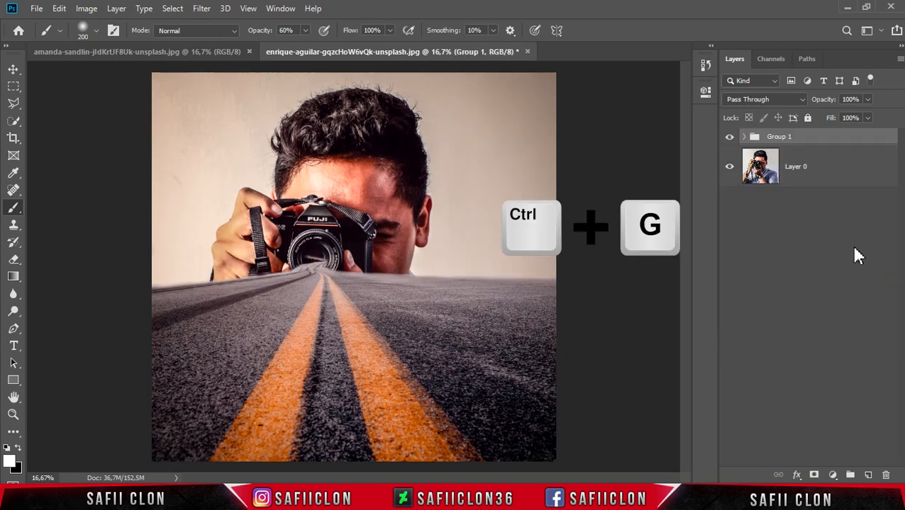
pyautogui.click(780, 137)
pyautogui.doubleClick(780, 137)
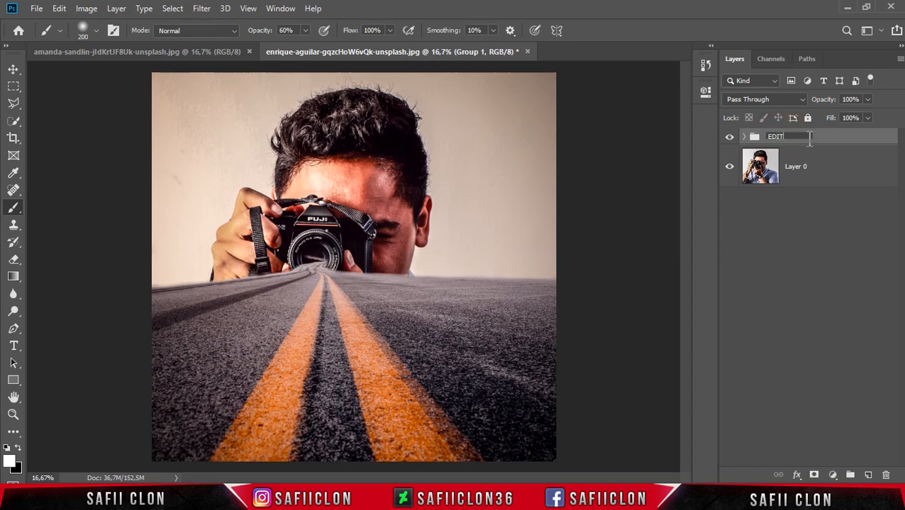
pyautogui.press('Return')
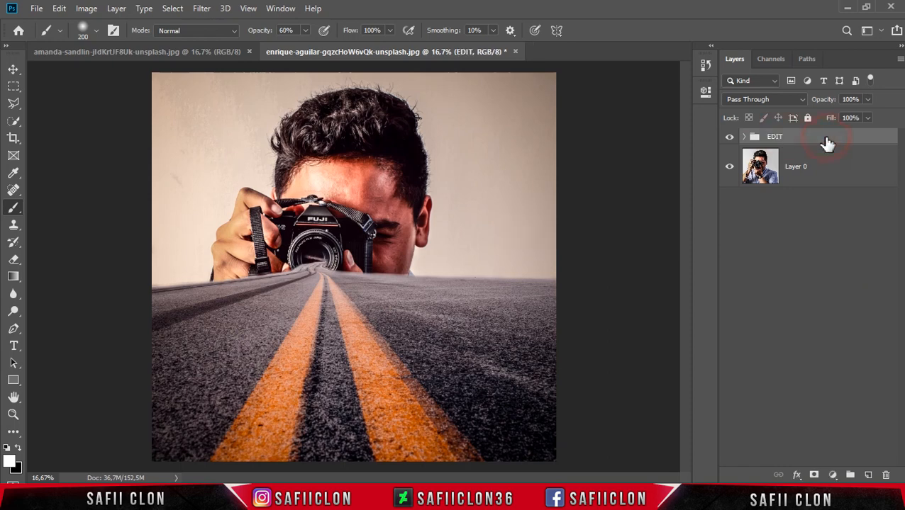
# Hide and show the EDIT group to compare the finished composite with the original portrait
pyautogui.click(729, 137)
pyautogui.click(729, 137)
pyautogui.click(729, 137)
pyautogui.click(729, 137)
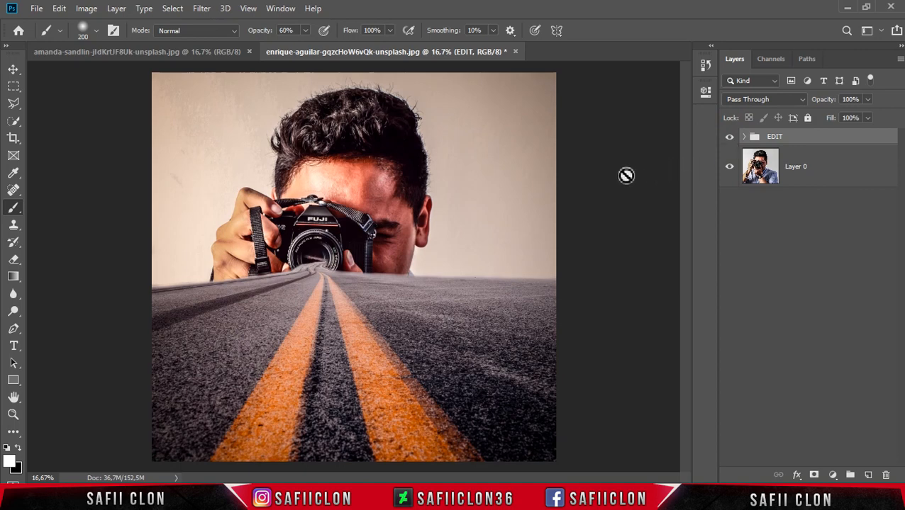